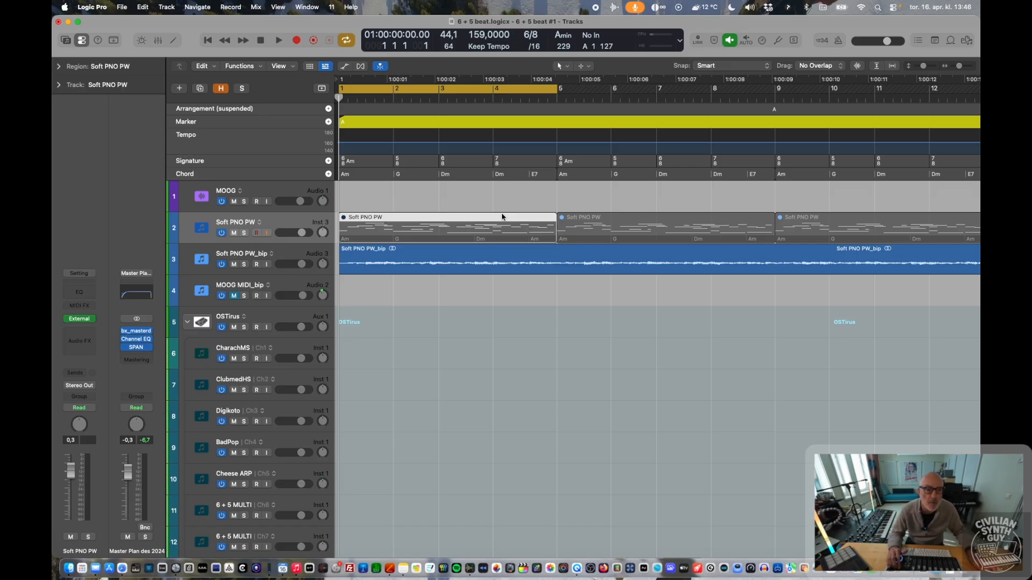
Step: Mute the Soft PNO PW_bip track and audition the first Soft PNO PW region, unmuted, over bars 1 to 4
{"action": "left_click", "coordinate": [234, 265]}
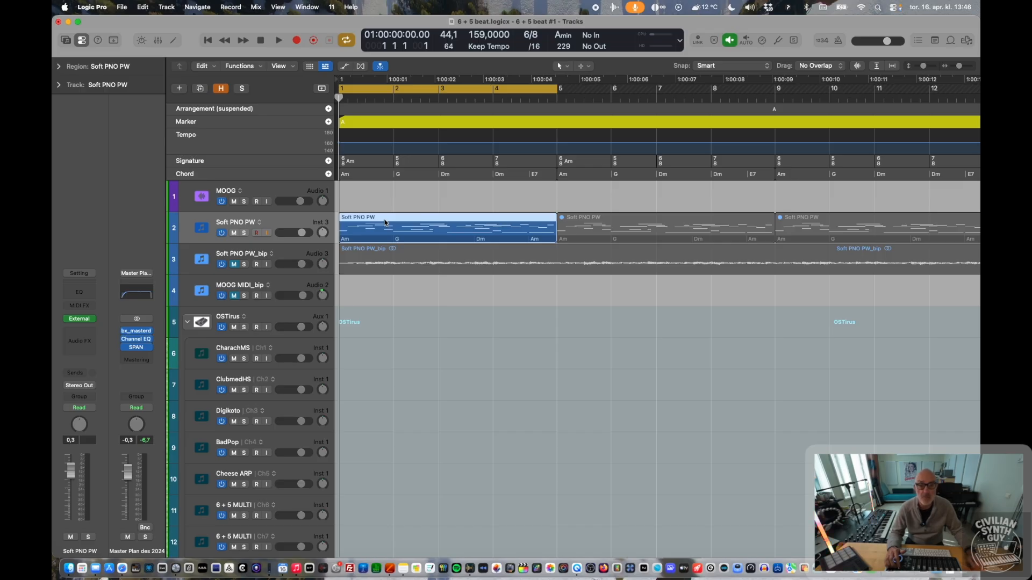
{"action": "key", "text": "space"}
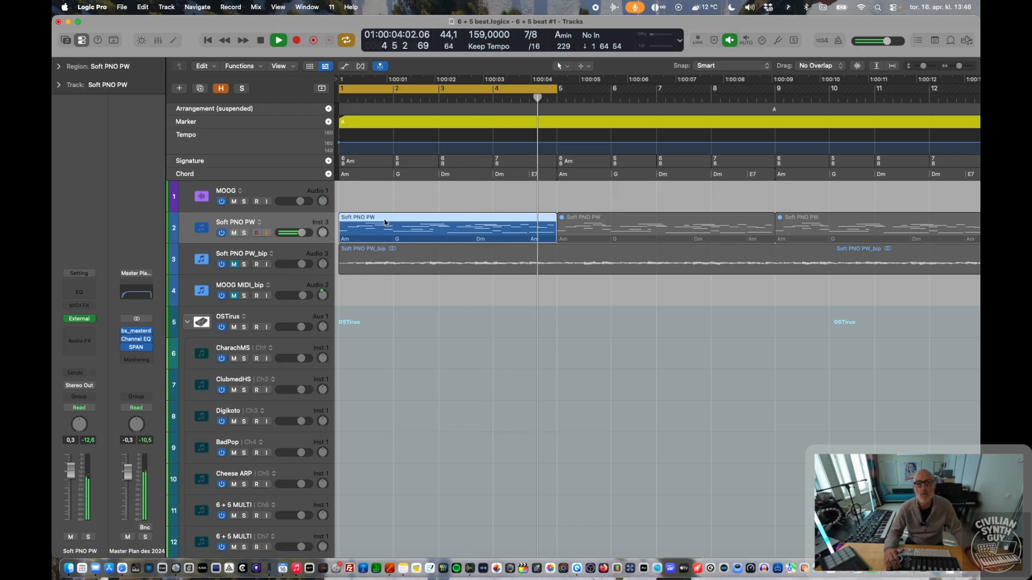
{"action": "key", "text": "space"}
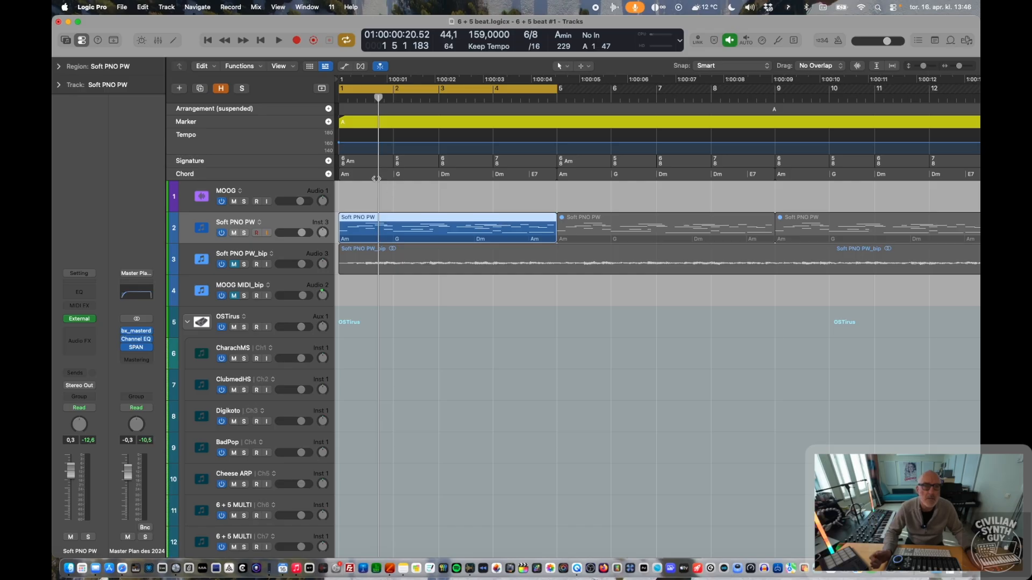
Step: Examine the time signatures of bars 1 to 4 and the first Soft PNO PW region they apply to
{"action": "left_click", "coordinate": [371, 160]}
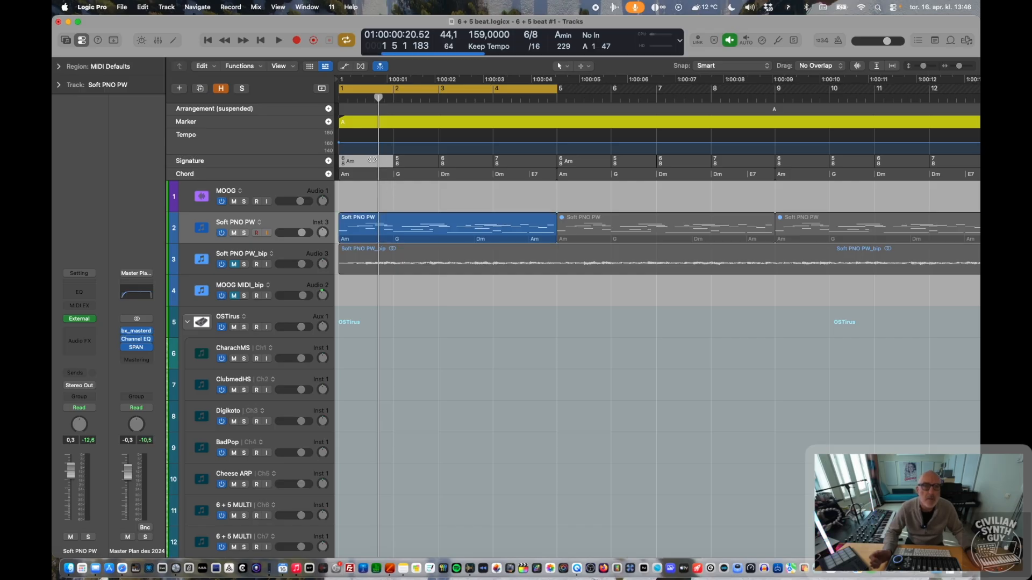
{"action": "left_click", "coordinate": [414, 161]}
{"action": "left_click", "coordinate": [465, 161]}
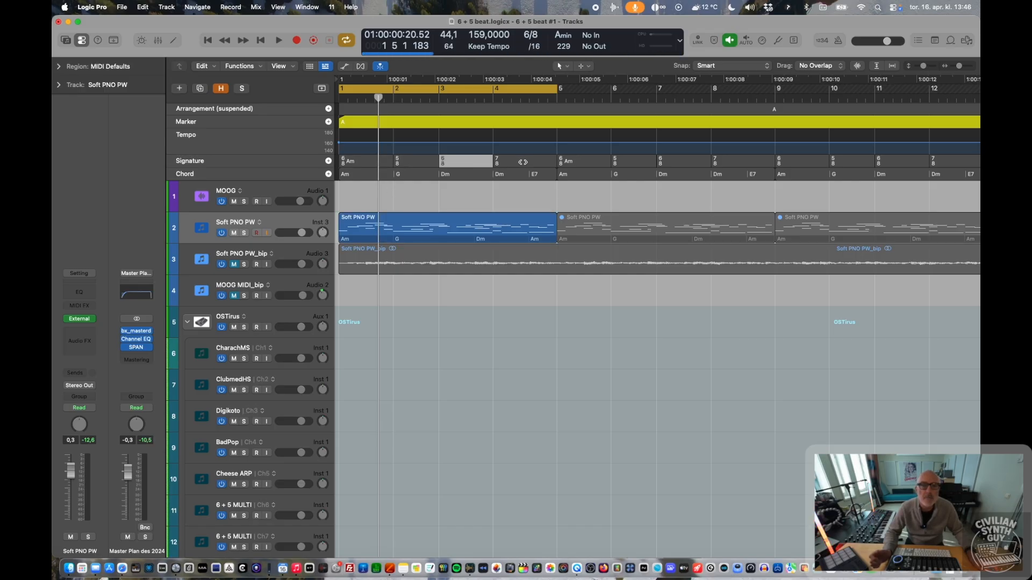
{"action": "left_click", "coordinate": [523, 162]}
{"action": "left_click", "coordinate": [369, 160]}
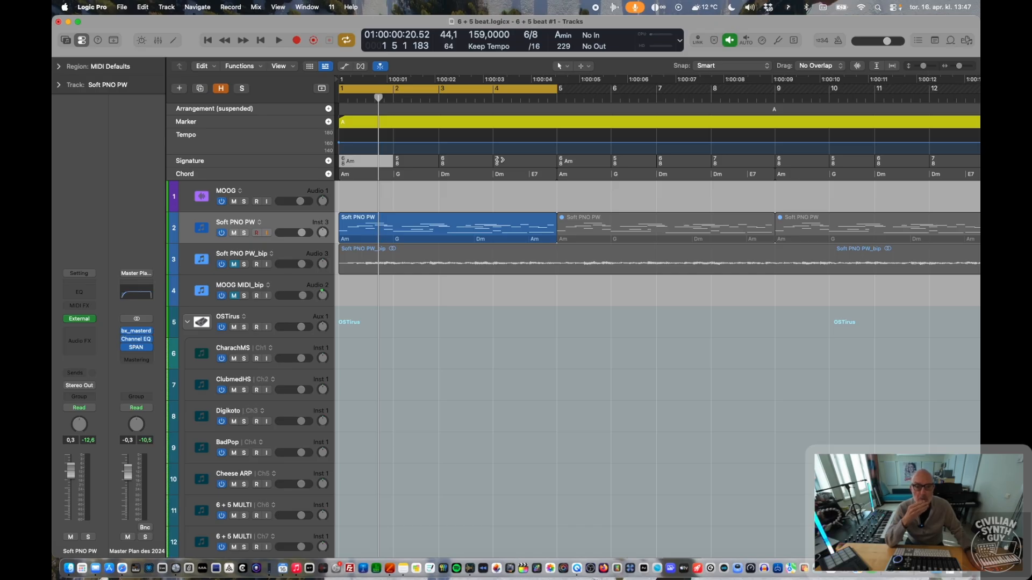
{"action": "left_click", "coordinate": [460, 218]}
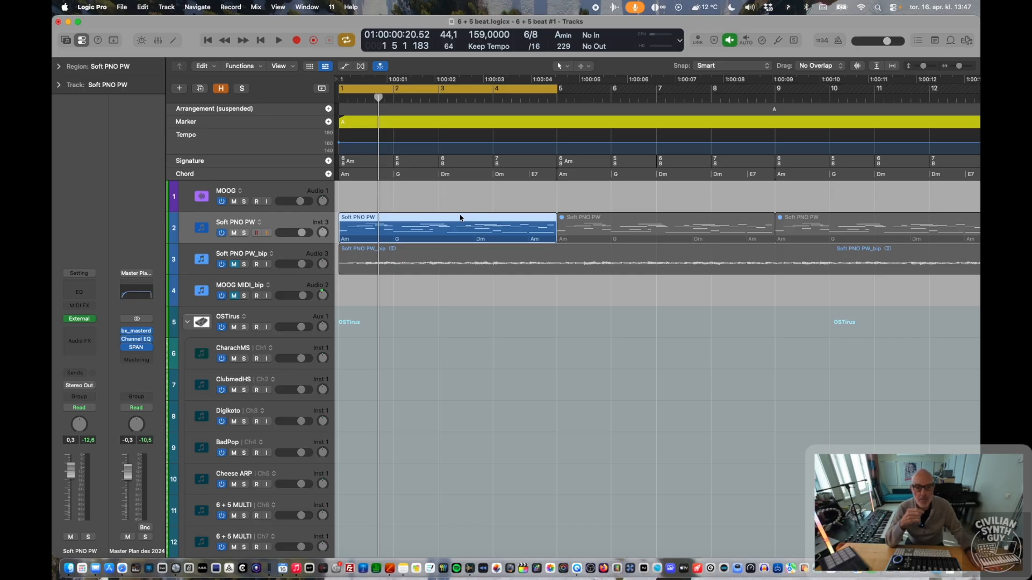
{"action": "scroll", "coordinate": [460, 218], "scroll_direction": "down", "scroll_amount": 10}
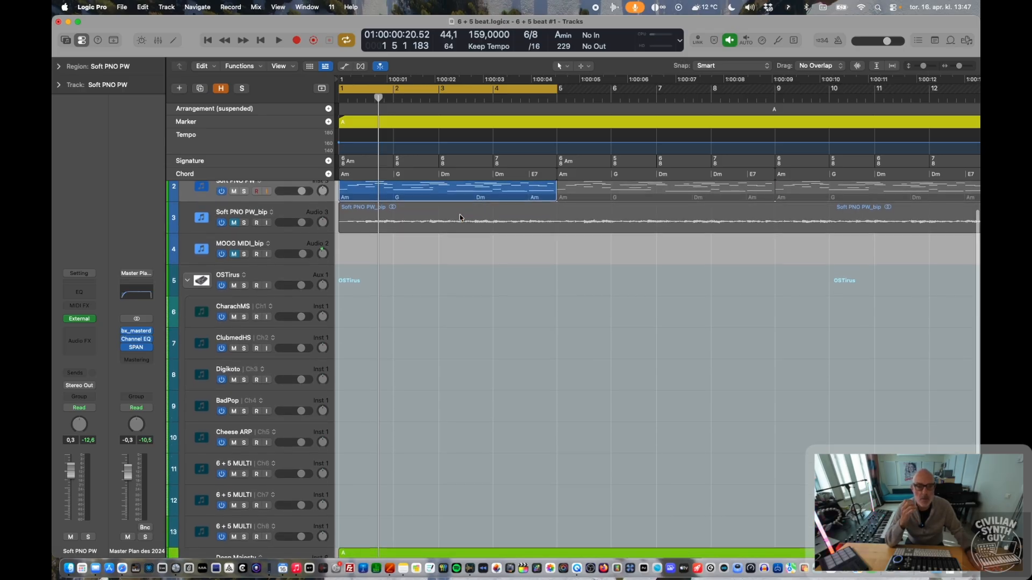
{"action": "scroll", "coordinate": [460, 217], "scroll_direction": "up", "scroll_amount": 10}
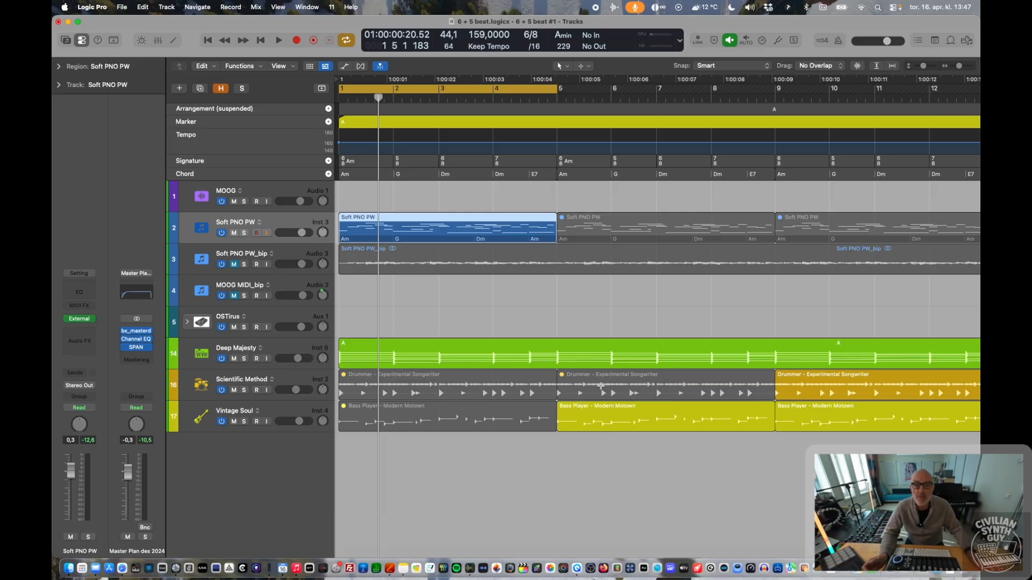
Step: Move the cycle range to bars 5 to 8 and play it with all Soft PNO PW regions unmuted and Deep Majesty muted
{"action": "left_click_drag", "start_coordinate": [483, 91], "coordinate": [700, 91]}
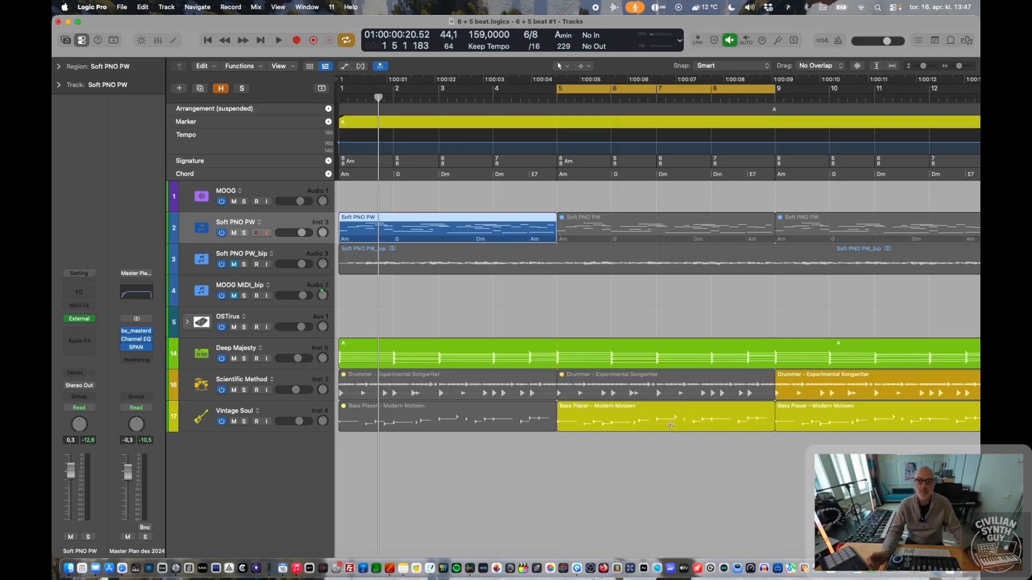
{"action": "double_click", "coordinate": [616, 413]}
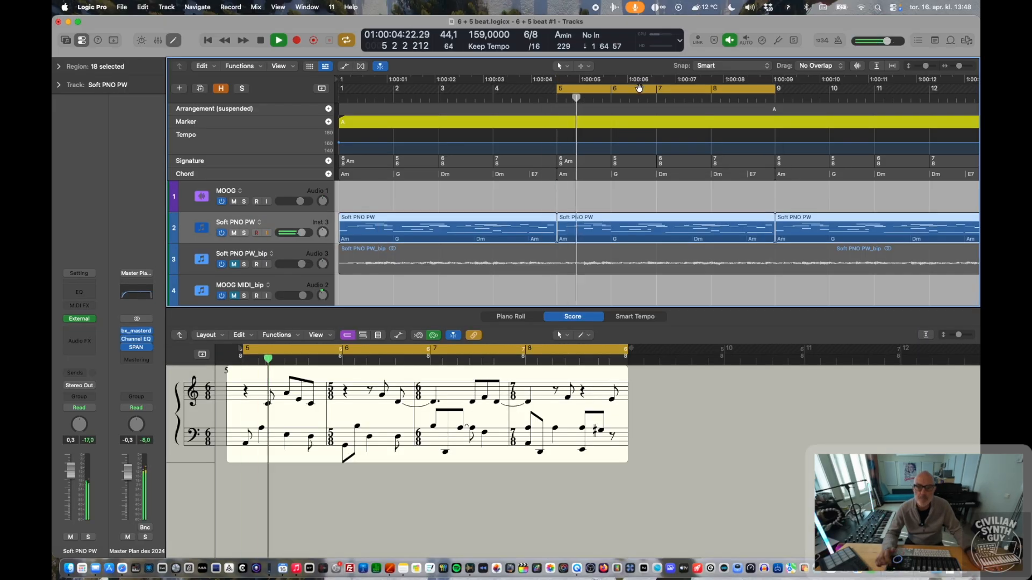
{"action": "scroll", "coordinate": [621, 285], "scroll_direction": "down", "scroll_amount": 2}
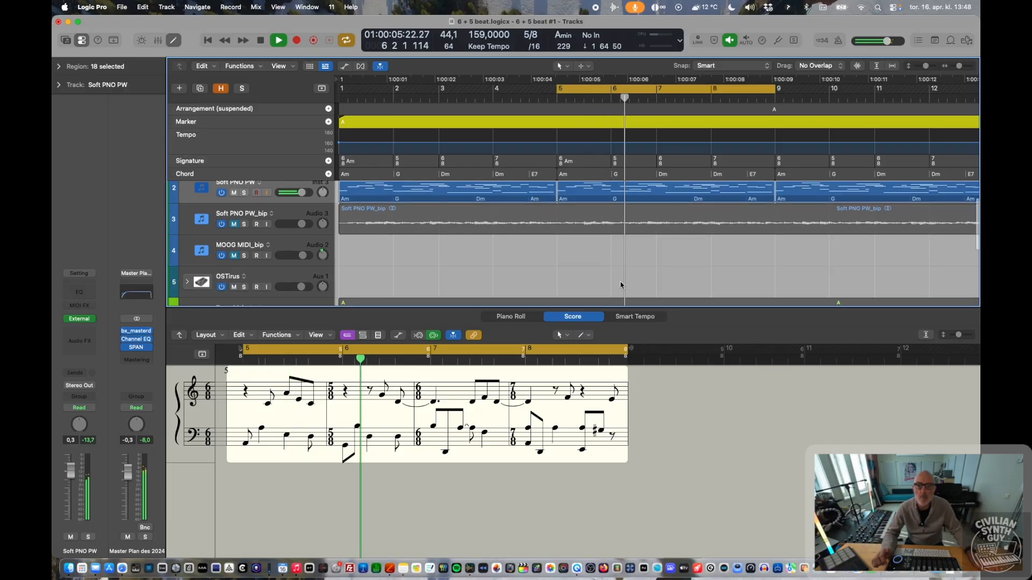
{"action": "double_click", "coordinate": [630, 307]}
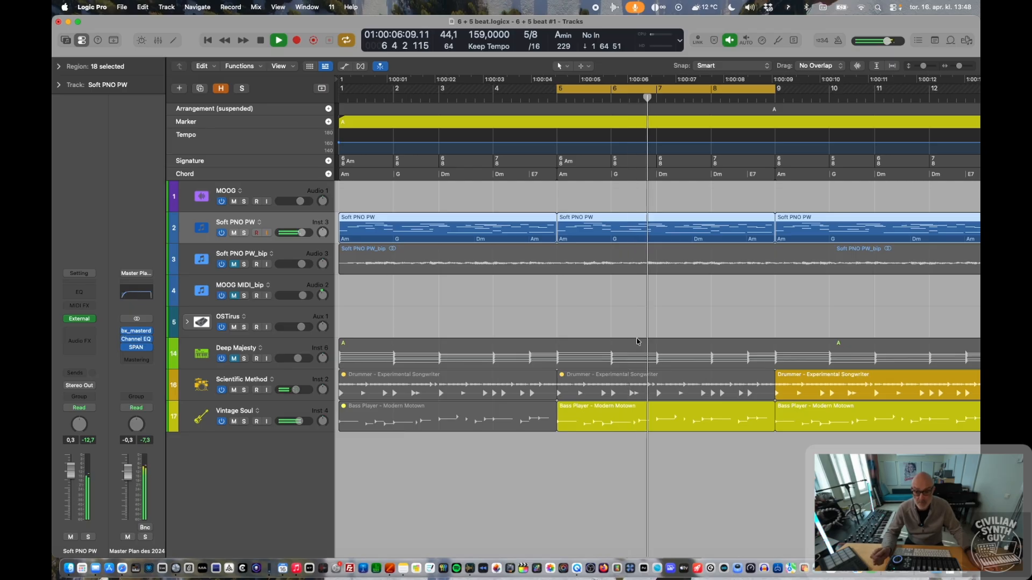
Step: Audition the Modern Motown bass region at bar 5 in solo and in the mix, and examine its Session Player settings
{"action": "left_click", "coordinate": [807, 384]}
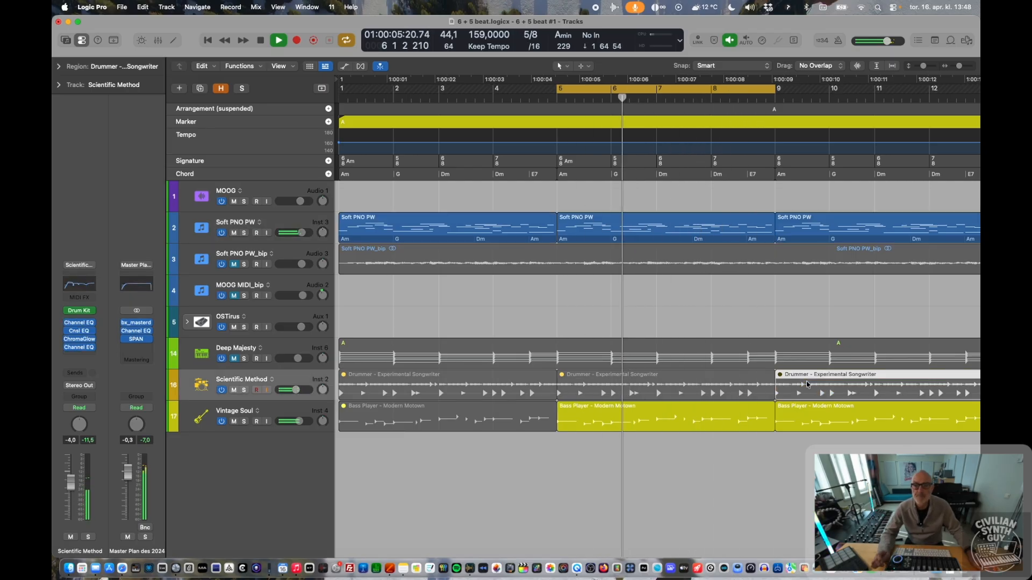
{"action": "left_click", "coordinate": [700, 408]}
{"action": "double_click", "coordinate": [698, 407]}
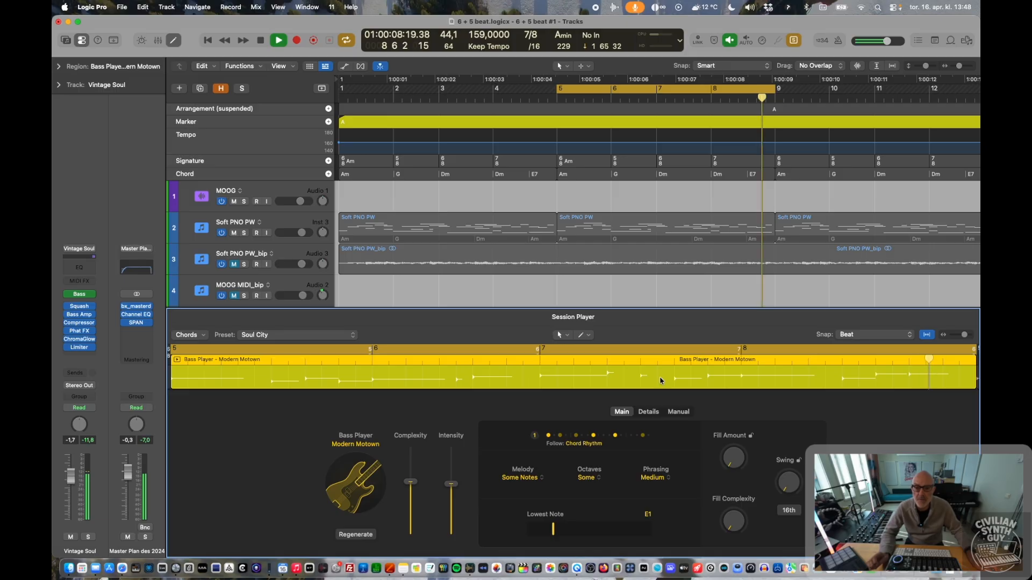
{"action": "key", "text": "e"}
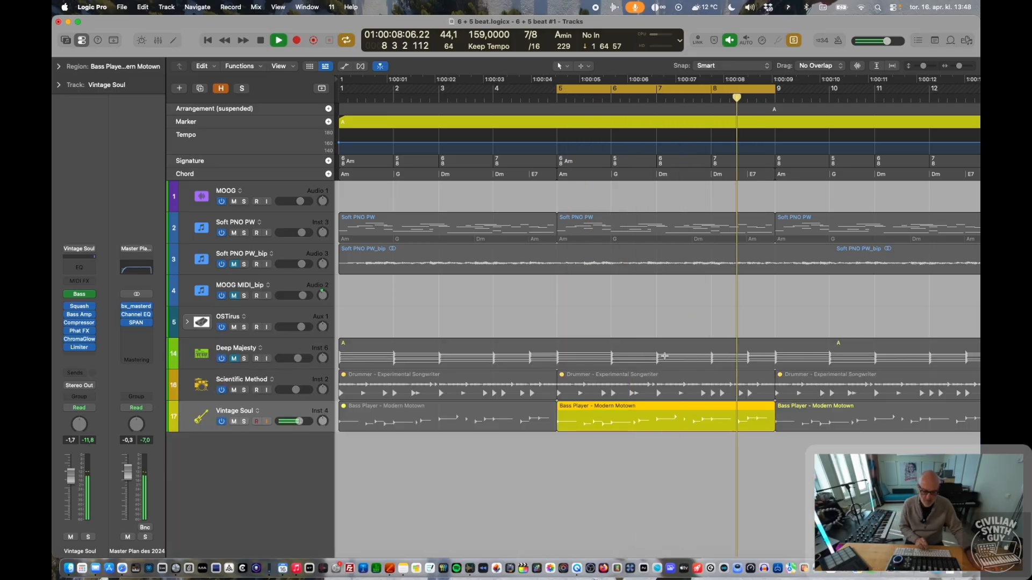
{"action": "key", "text": "ctrl+s"}
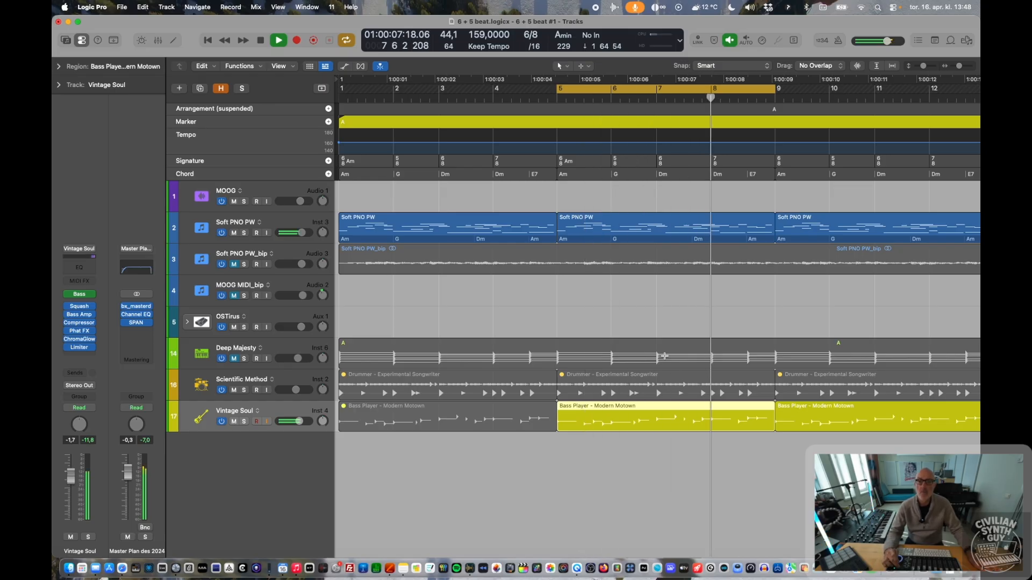
{"action": "key", "text": "space"}
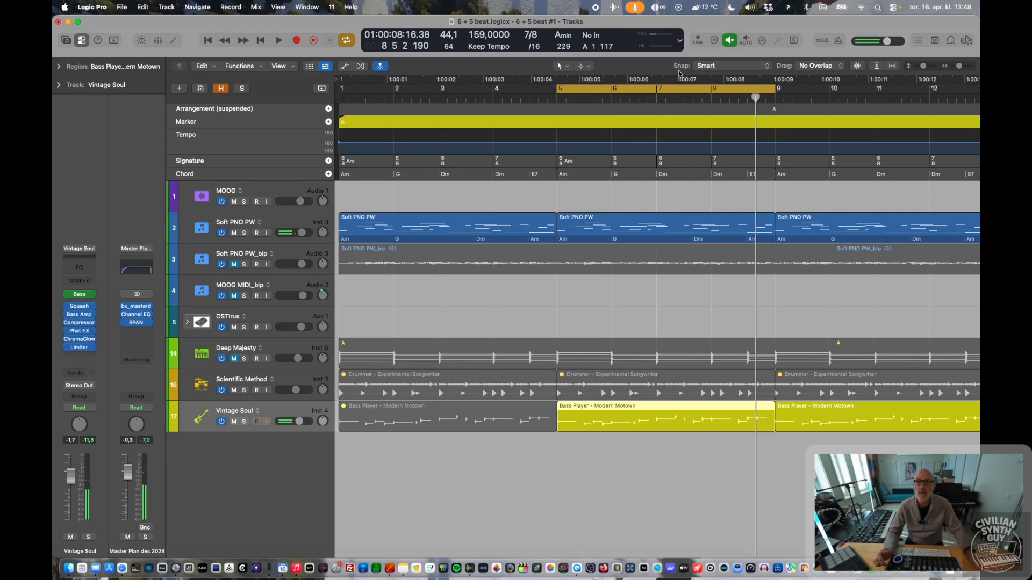
Step: Move the cycle range to bars 9 to 12 and play it with the bar 9 Experimental Songwriter drummer region unmuted and open for editing
{"action": "left_click_drag", "start_coordinate": [679, 89], "coordinate": [836, 88]}
{"action": "scroll", "coordinate": [836, 91], "scroll_direction": "right", "scroll_amount": 3}
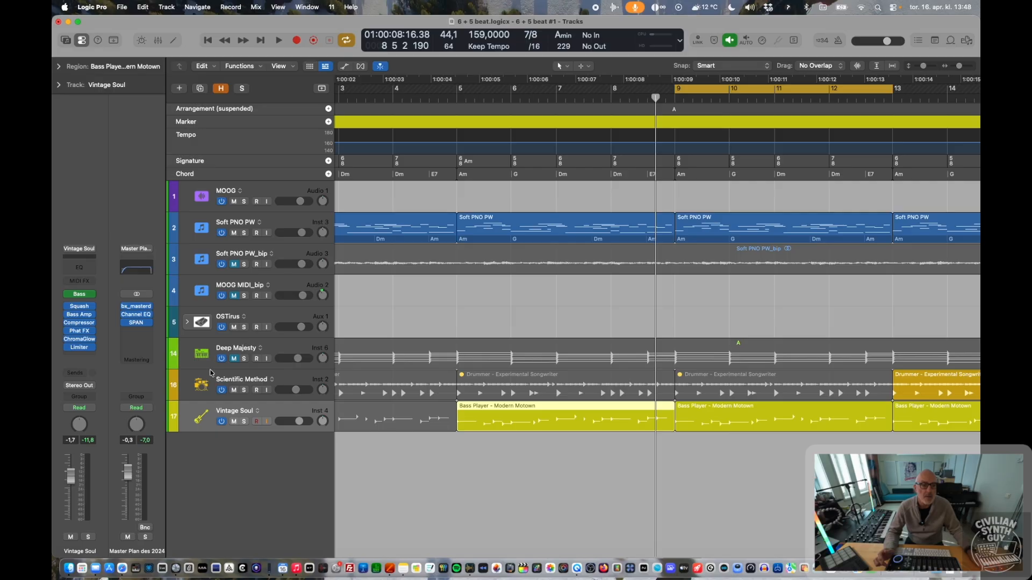
{"action": "left_click", "coordinate": [248, 383]}
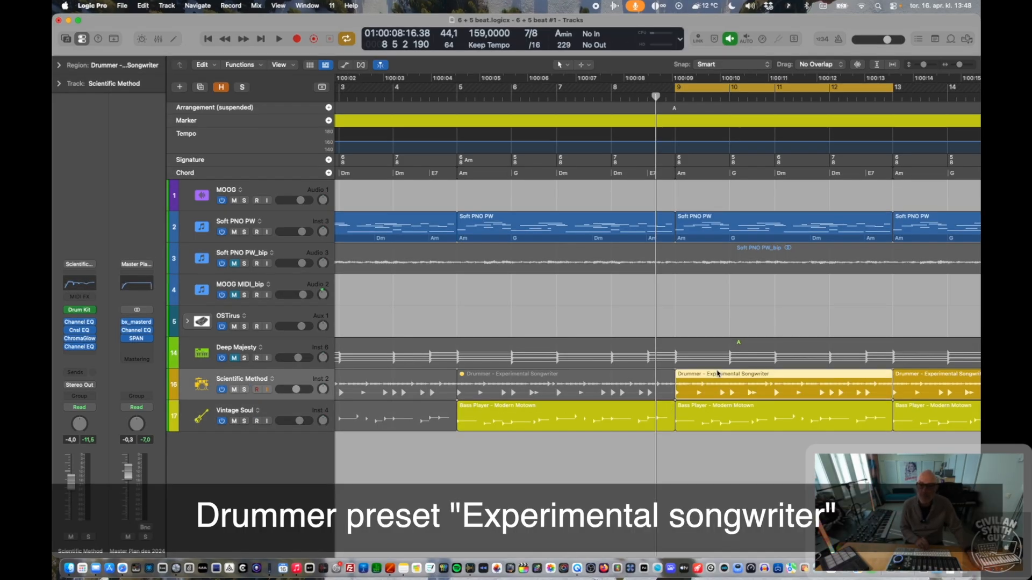
{"action": "double_click", "coordinate": [718, 375]}
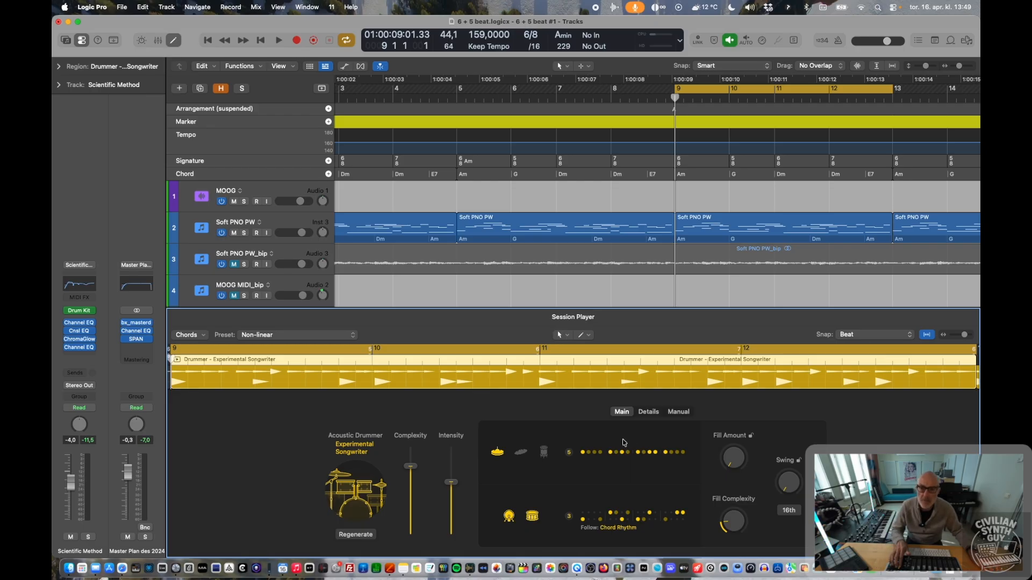
{"action": "key", "text": "Return"}
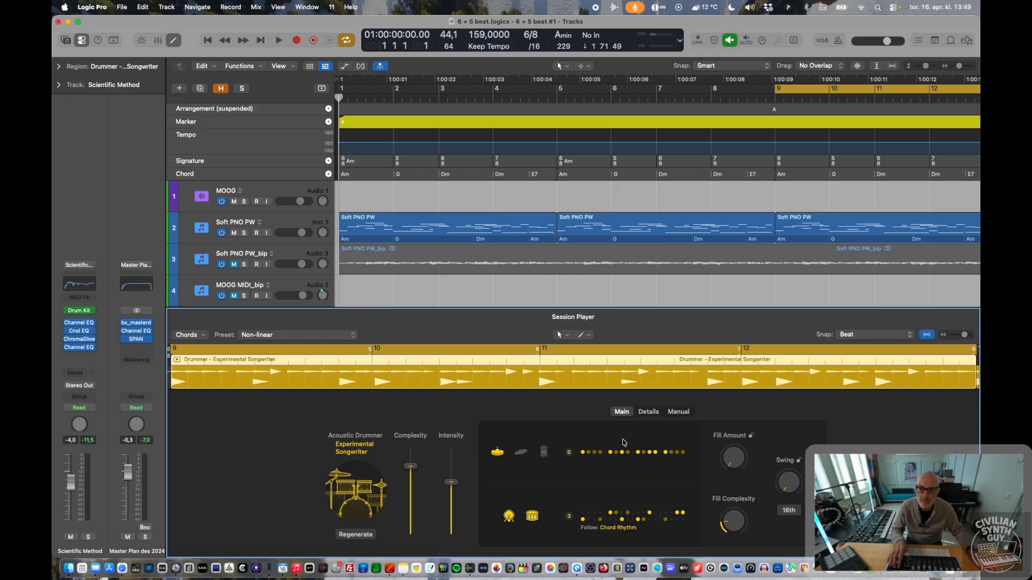
{"action": "key", "text": "space"}
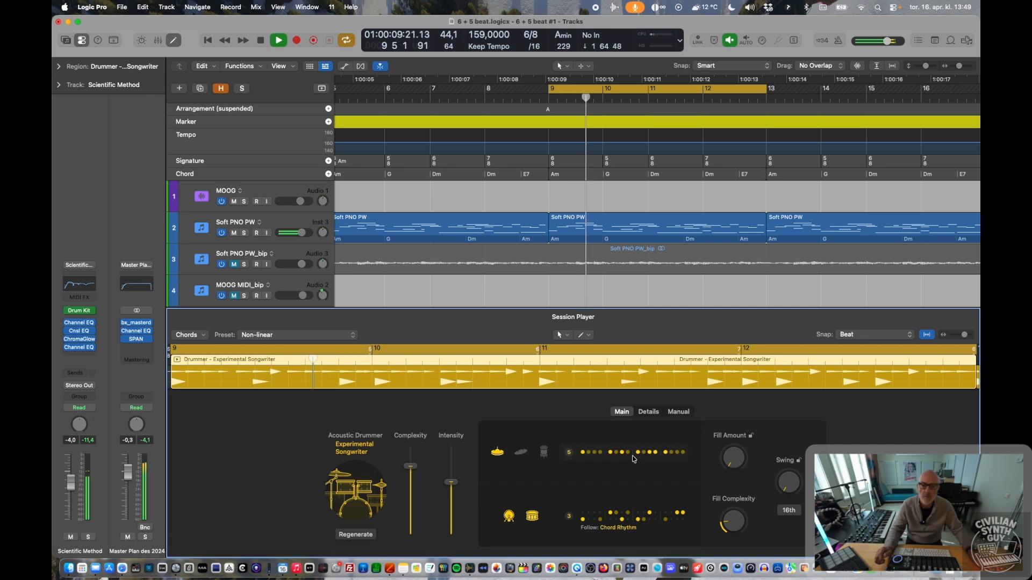
Step: Sweep the bar 9 drummer region's Ghost Notes up past 83% and back down to a low amount while auditioning, then close its editor
{"action": "left_click", "coordinate": [648, 411]}
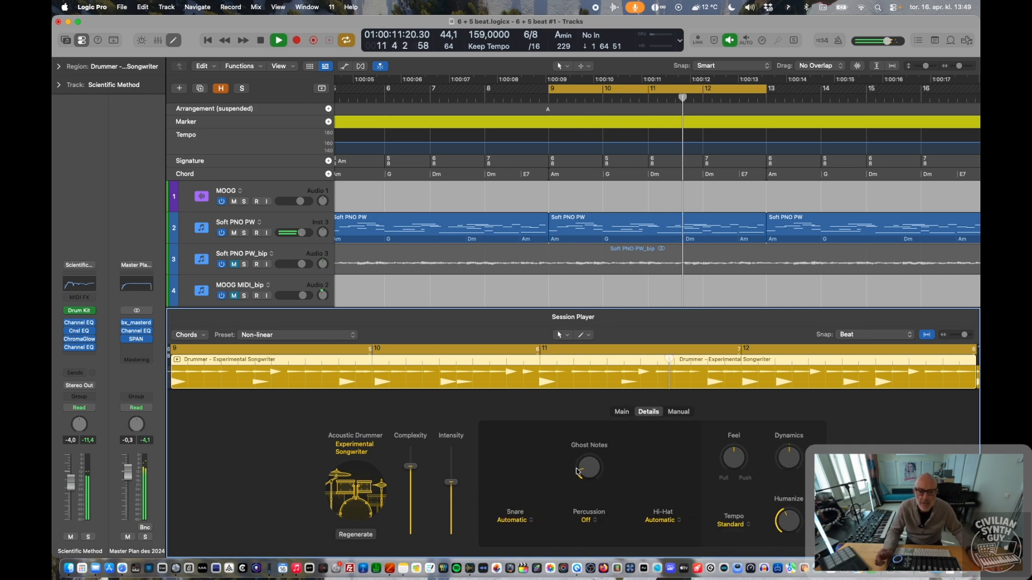
{"action": "left_click_drag", "start_coordinate": [579, 468], "coordinate": [601, 404]}
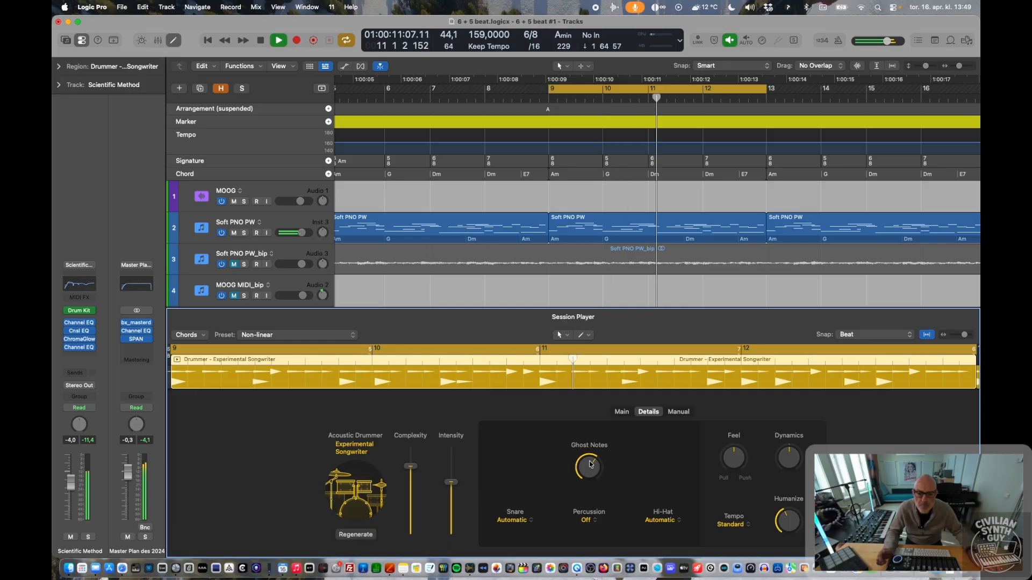
{"action": "left_click_drag", "start_coordinate": [589, 464], "coordinate": [594, 433]}
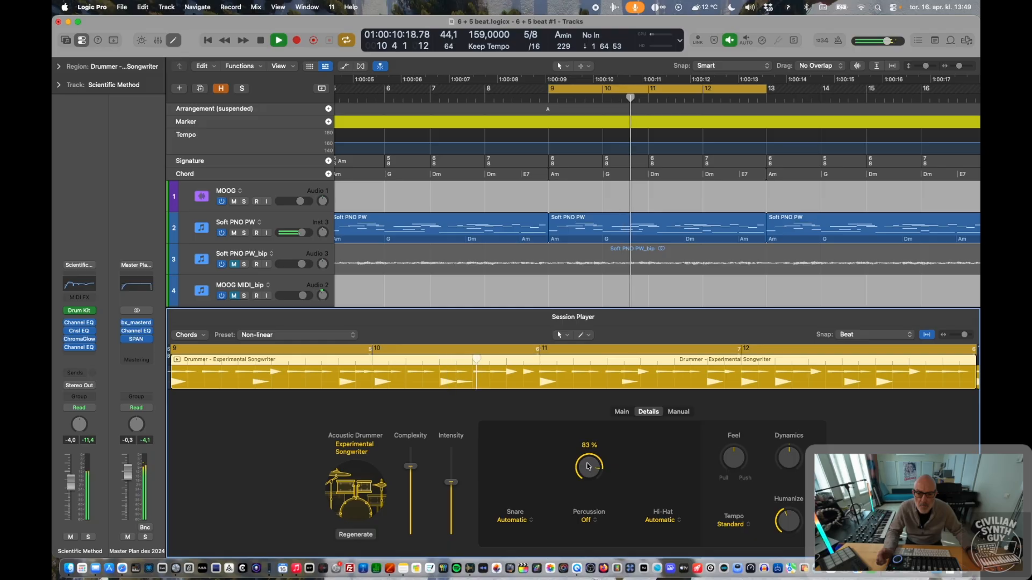
{"action": "left_click_drag", "start_coordinate": [588, 467], "coordinate": [589, 539]}
{"action": "left_click_drag", "start_coordinate": [585, 465], "coordinate": [585, 484]}
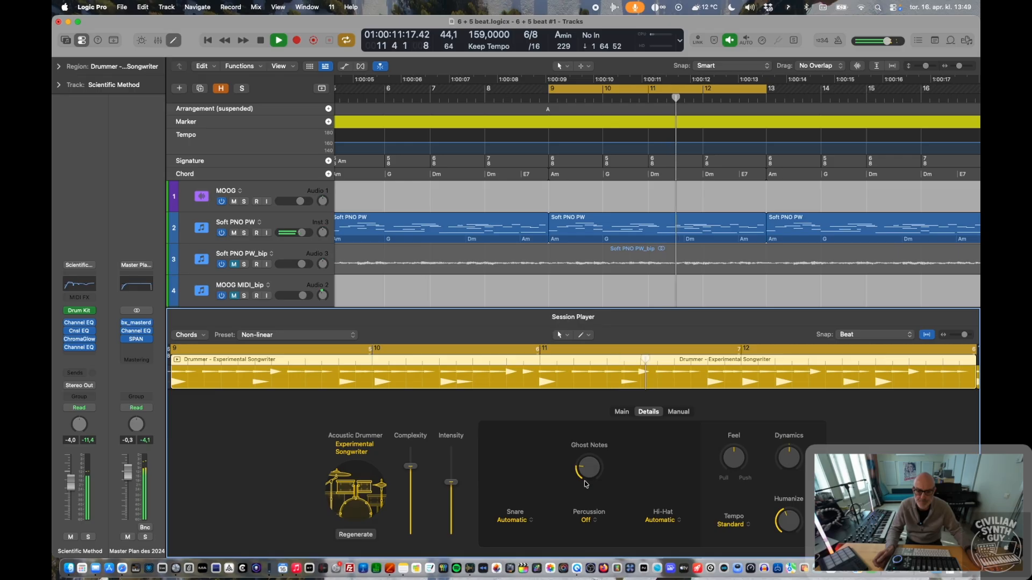
{"action": "mouse_move", "coordinate": [585, 472]}
{"action": "key", "text": "space"}
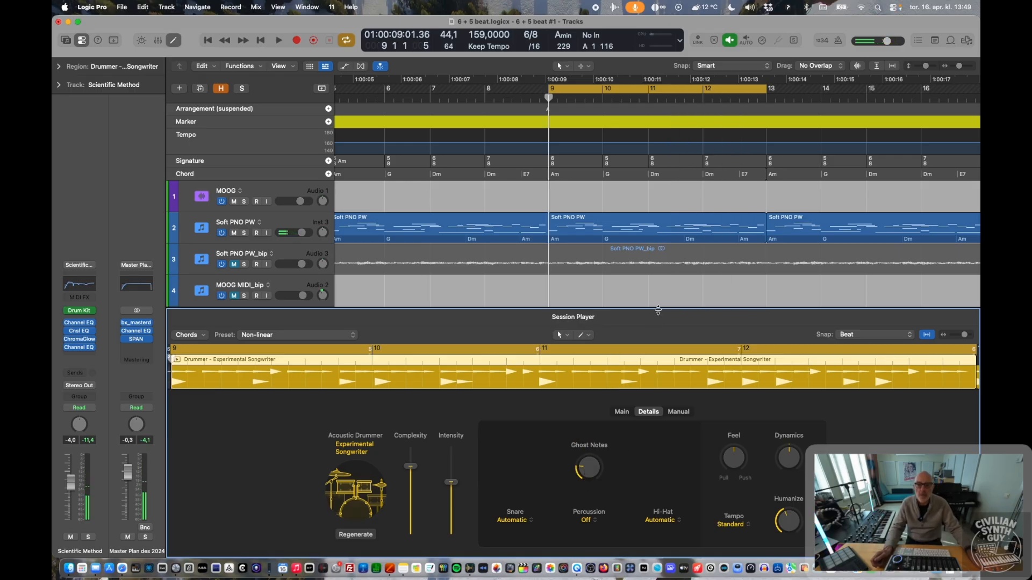
{"action": "key", "text": "e"}
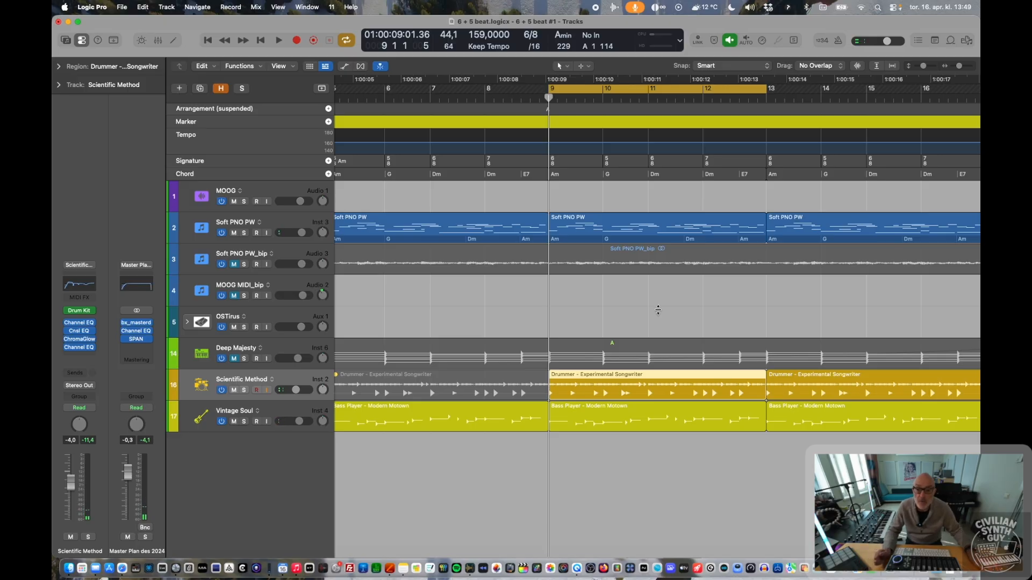
Step: Examine how the arrangement continues from the A section into the B section at bar 17
{"action": "scroll", "coordinate": [658, 310], "scroll_direction": "right", "scroll_amount": 5}
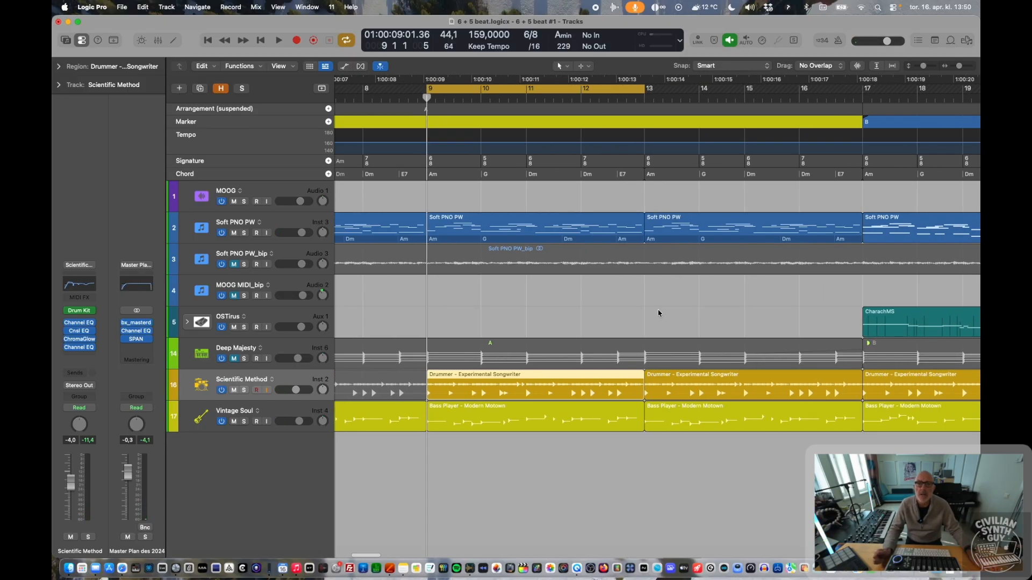
{"action": "scroll", "coordinate": [658, 313], "scroll_direction": "right", "scroll_amount": 2}
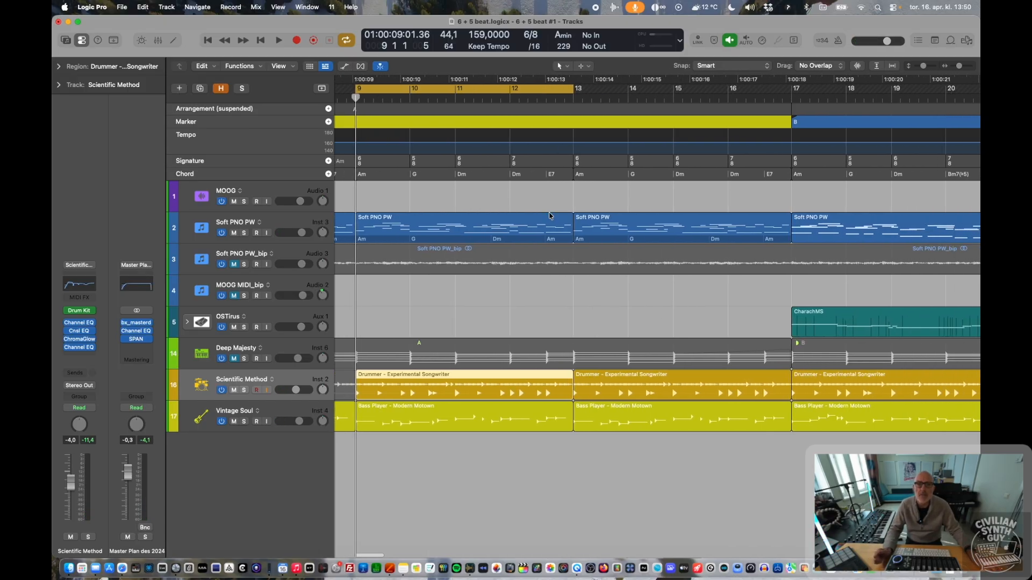
{"action": "scroll", "coordinate": [572, 189], "scroll_direction": "right", "scroll_amount": 3}
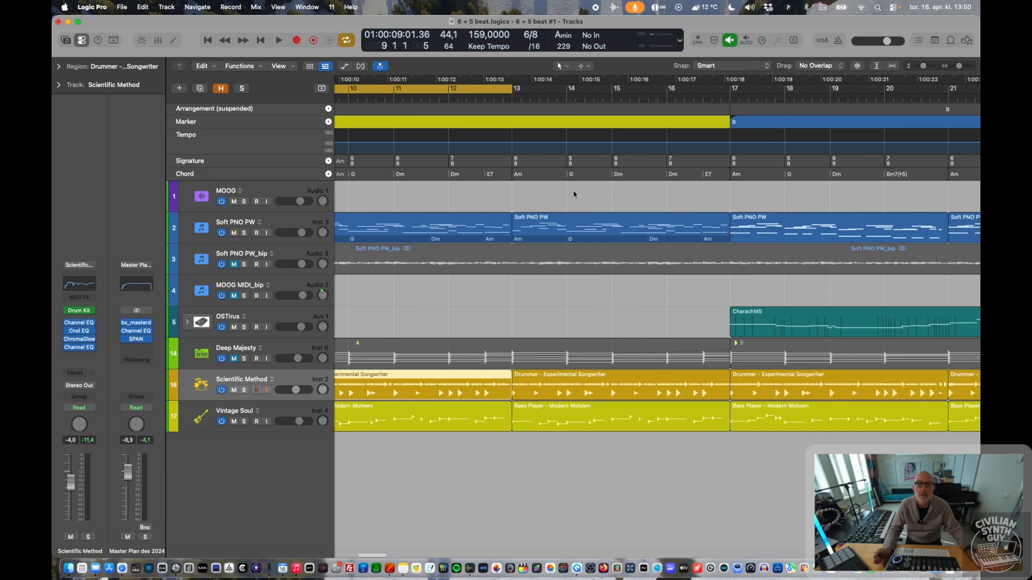
{"action": "scroll", "coordinate": [526, 179], "scroll_direction": "left", "scroll_amount": 15}
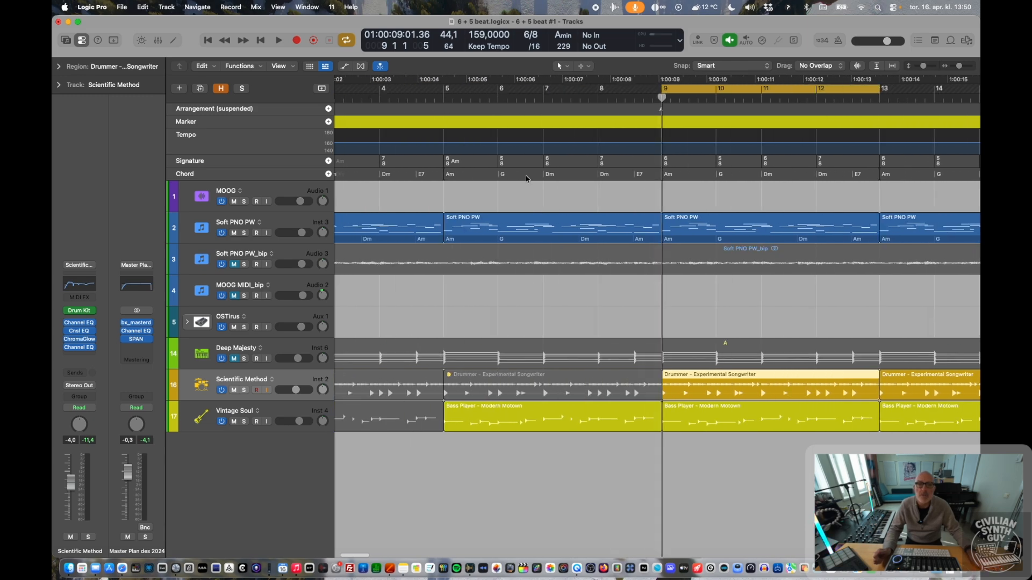
{"action": "scroll", "coordinate": [526, 179], "scroll_direction": "down", "scroll_amount": 5}
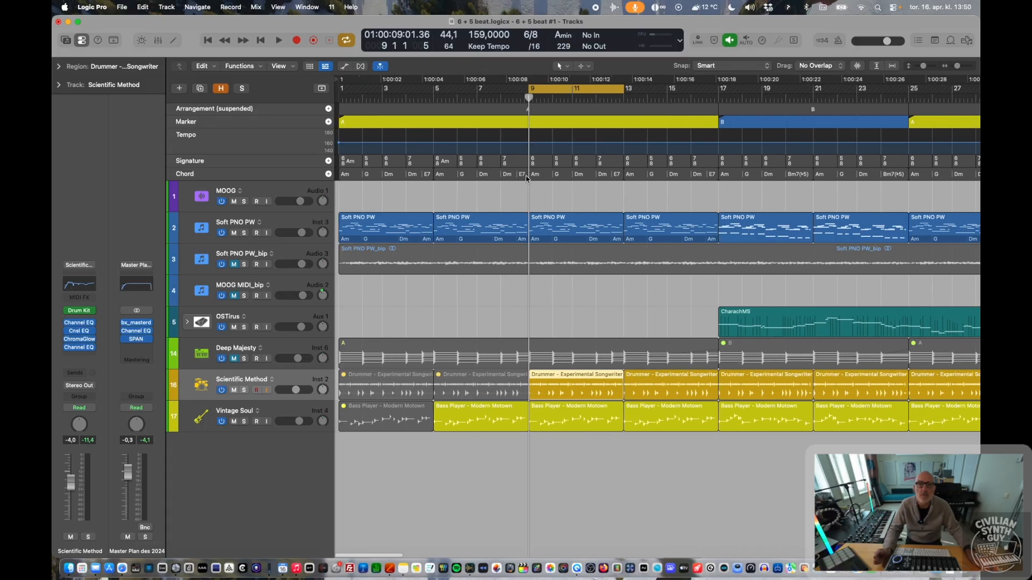
{"action": "scroll", "coordinate": [526, 179], "scroll_direction": "right", "scroll_amount": 2}
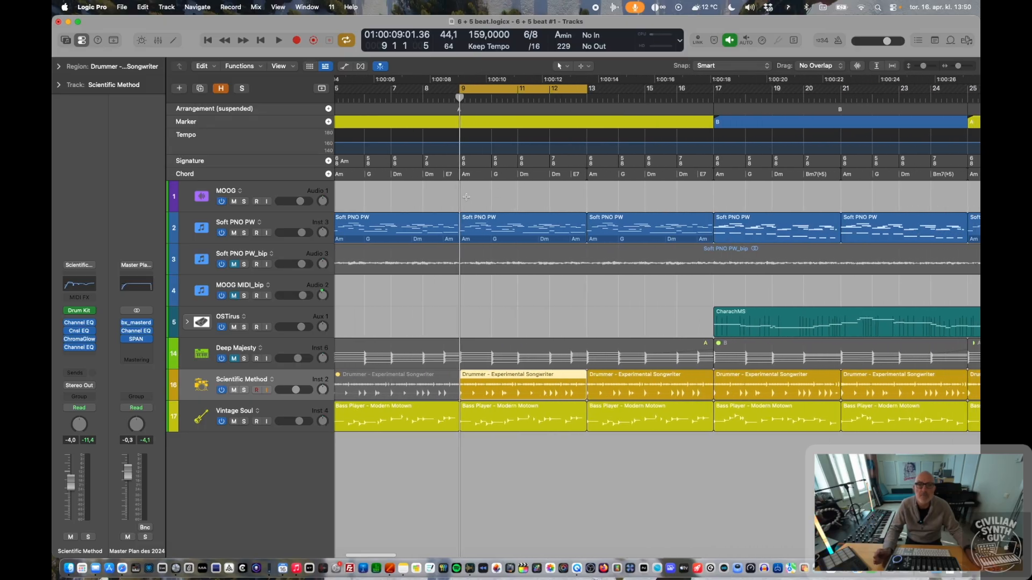
Step: Place the playhead at the start of the B section at bar 17 and select its chord progression for examination
{"action": "scroll", "coordinate": [466, 197], "scroll_direction": "right", "scroll_amount": 4}
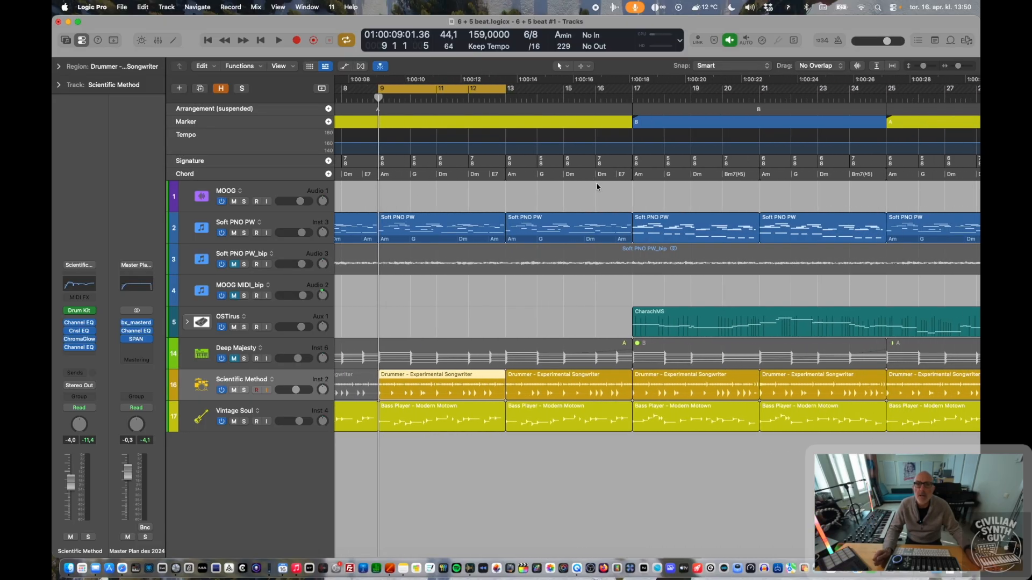
{"action": "left_click", "coordinate": [632, 95]}
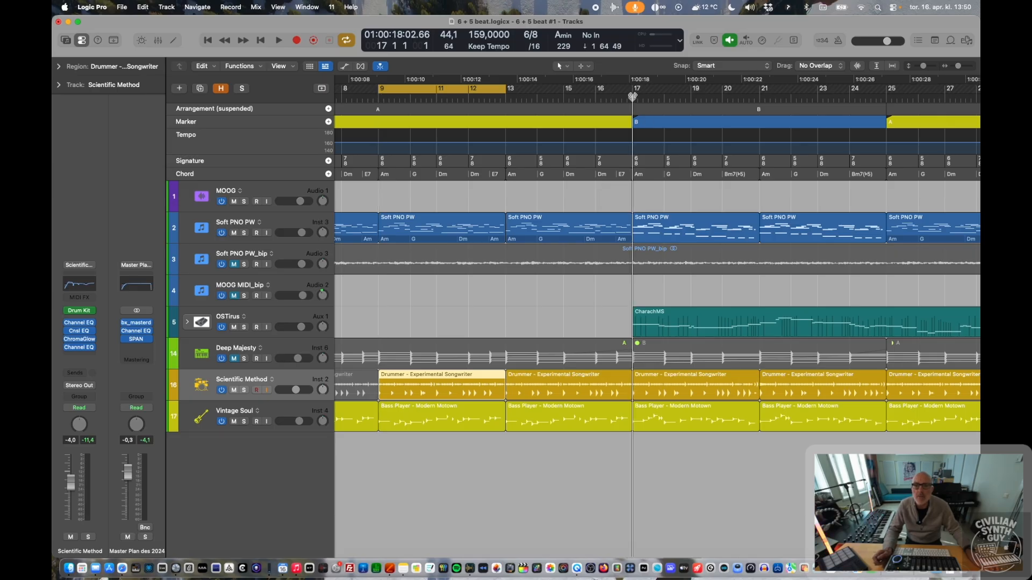
{"action": "scroll", "coordinate": [660, 184], "scroll_direction": "up", "scroll_amount": 5}
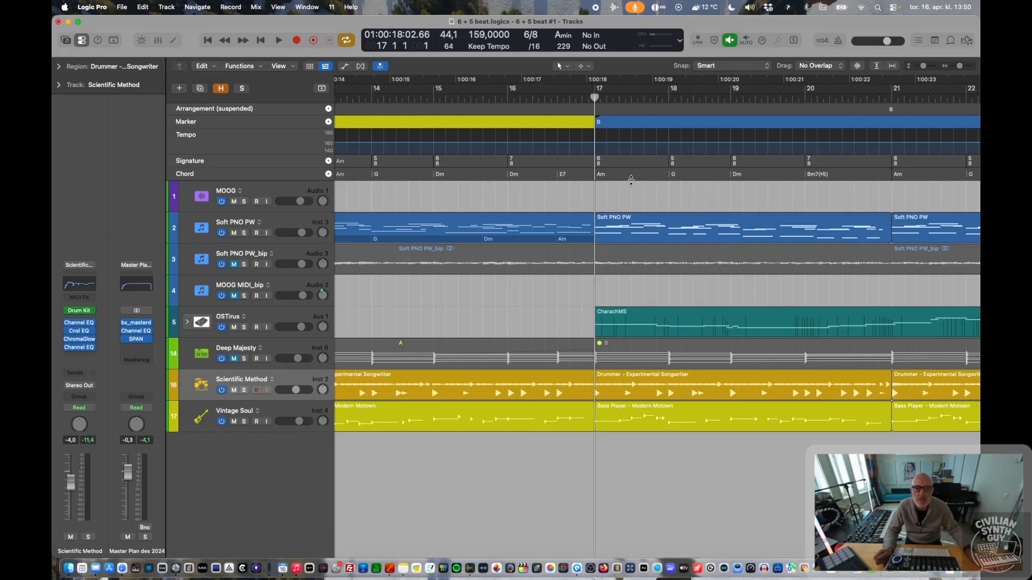
{"action": "left_click", "coordinate": [680, 174]}
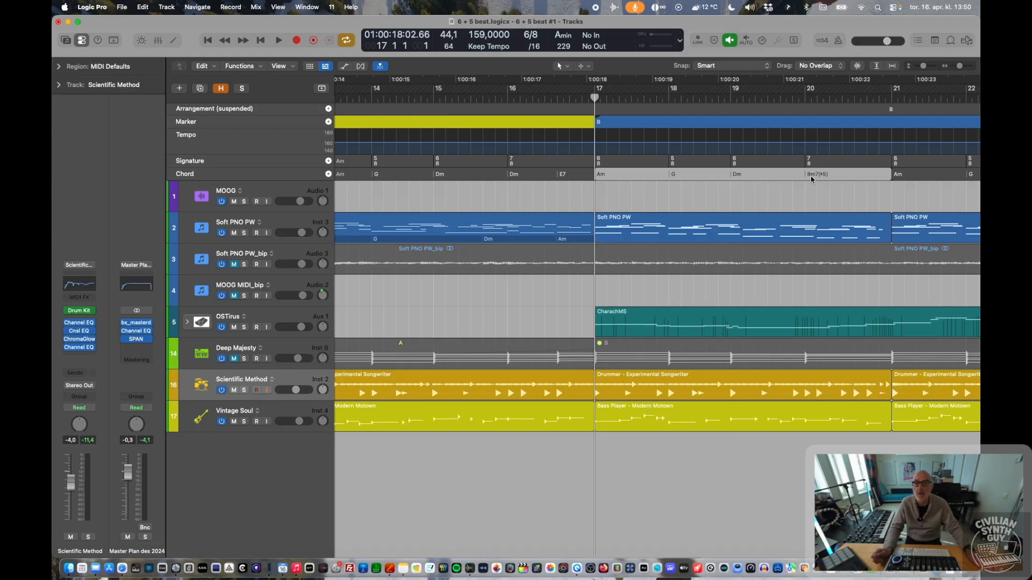
Step: Set the cycle range to the Soft PNO PW region at bar 17 and play the looped B section
{"action": "left_click", "coordinate": [711, 229]}
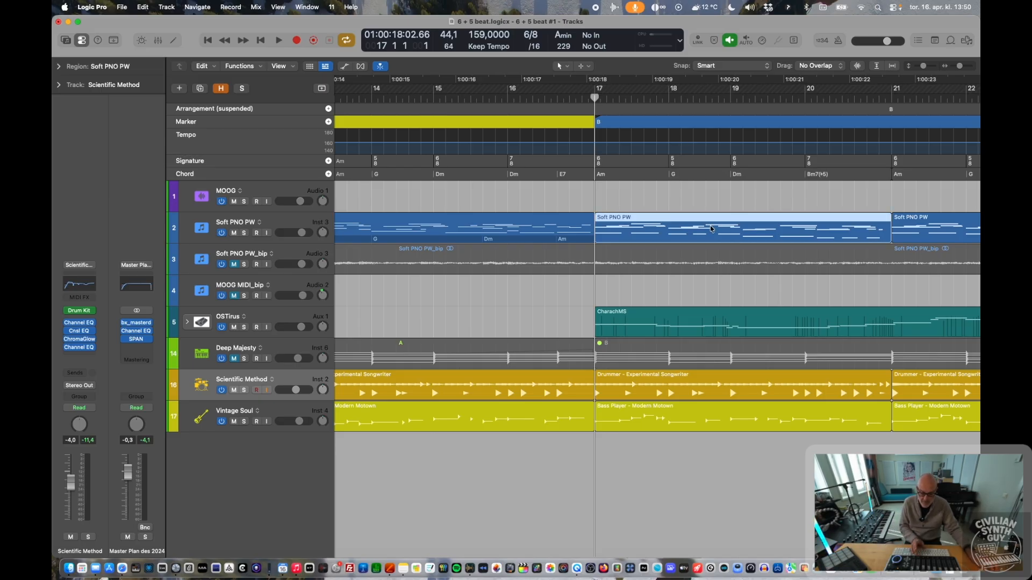
{"action": "key", "text": "u"}
{"action": "key", "text": "Return"}
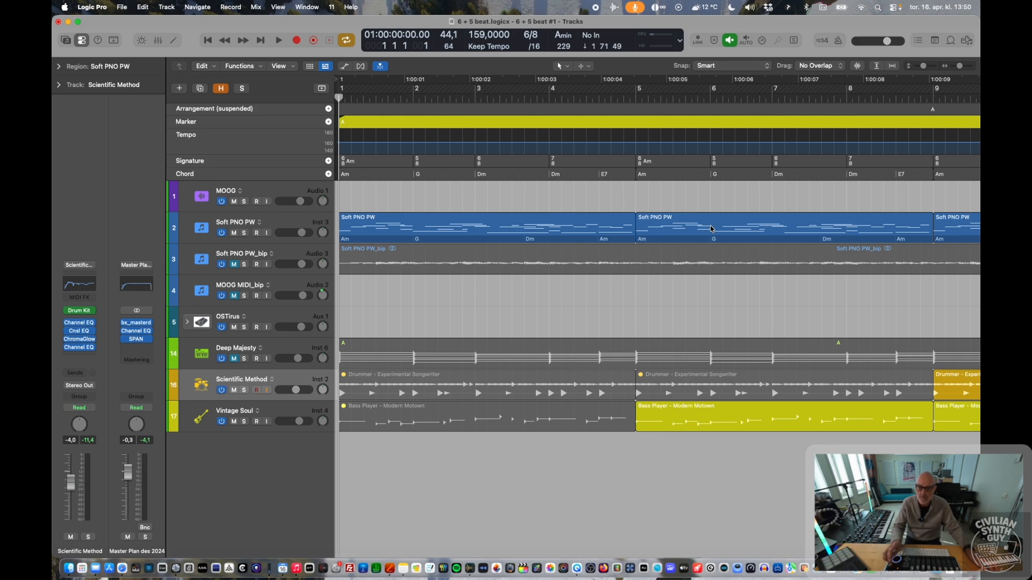
{"action": "key", "text": "space"}
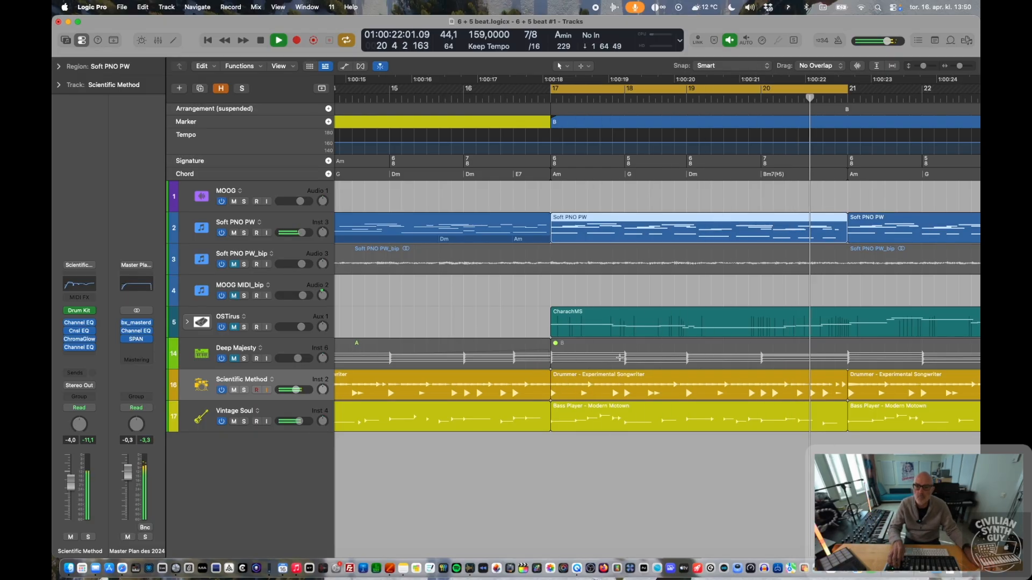
{"action": "key", "text": "space"}
Step: Play the arrangement from the second A section at bar 25 with cycle mode turned off, and stop around bar 30
{"action": "scroll", "coordinate": [627, 265], "scroll_direction": "down", "scroll_amount": 5}
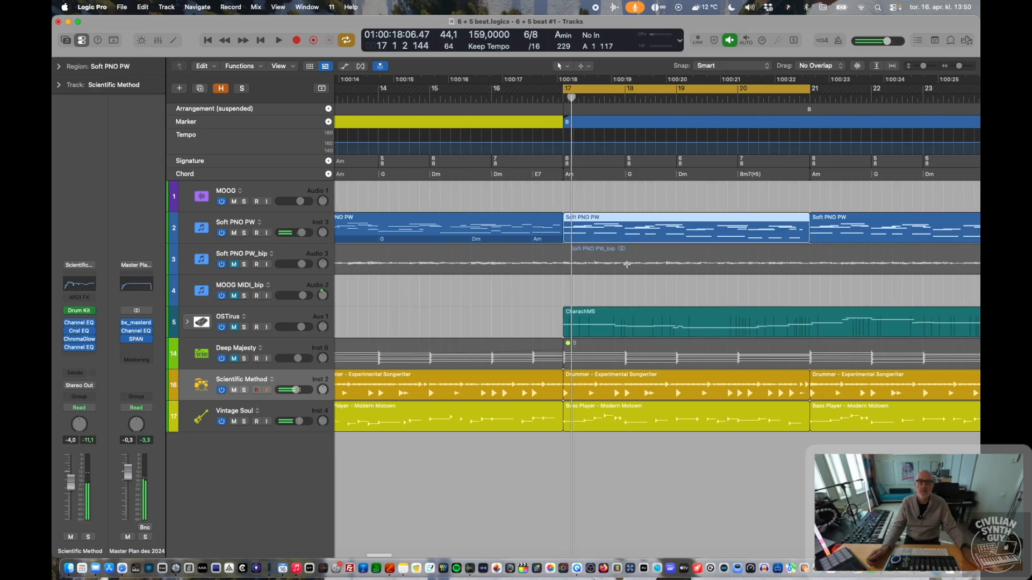
{"action": "scroll", "coordinate": [627, 264], "scroll_direction": "right", "scroll_amount": 10}
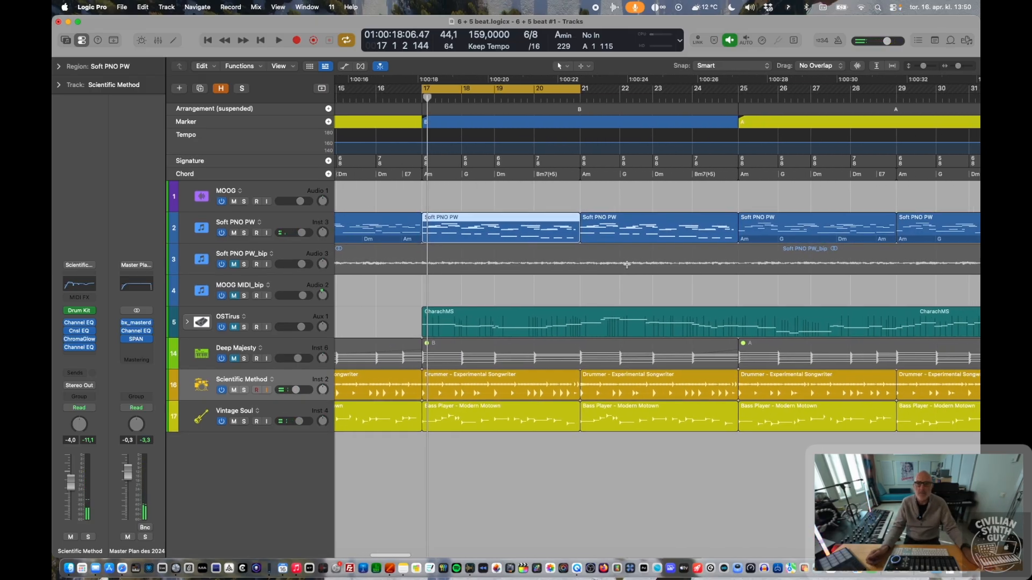
{"action": "scroll", "coordinate": [627, 264], "scroll_direction": "down", "scroll_amount": 2}
{"action": "scroll", "coordinate": [627, 264], "scroll_direction": "left", "scroll_amount": 5}
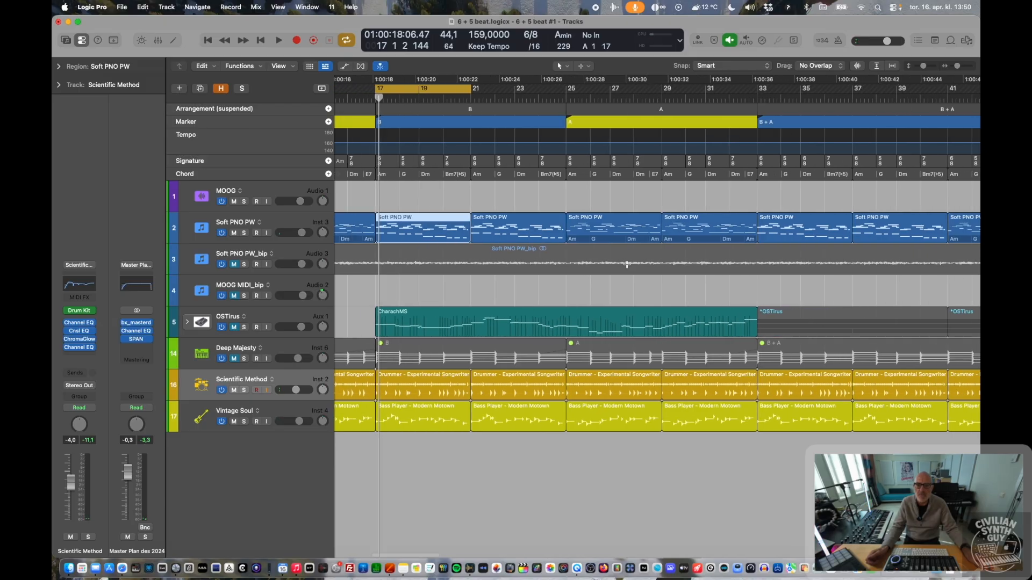
{"action": "scroll", "coordinate": [630, 265], "scroll_direction": "right", "scroll_amount": 5}
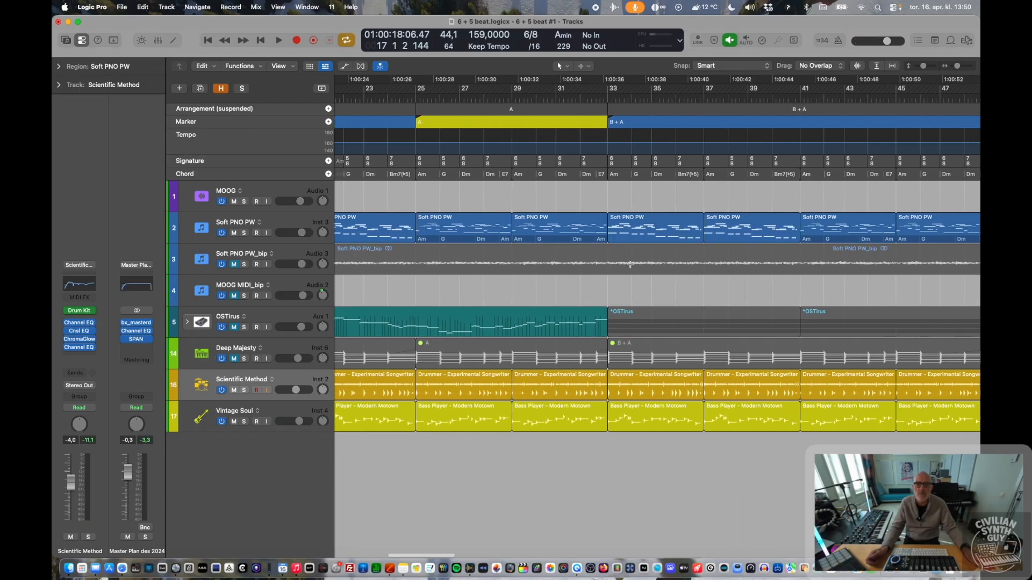
{"action": "scroll", "coordinate": [498, 143], "scroll_direction": "left", "scroll_amount": 8}
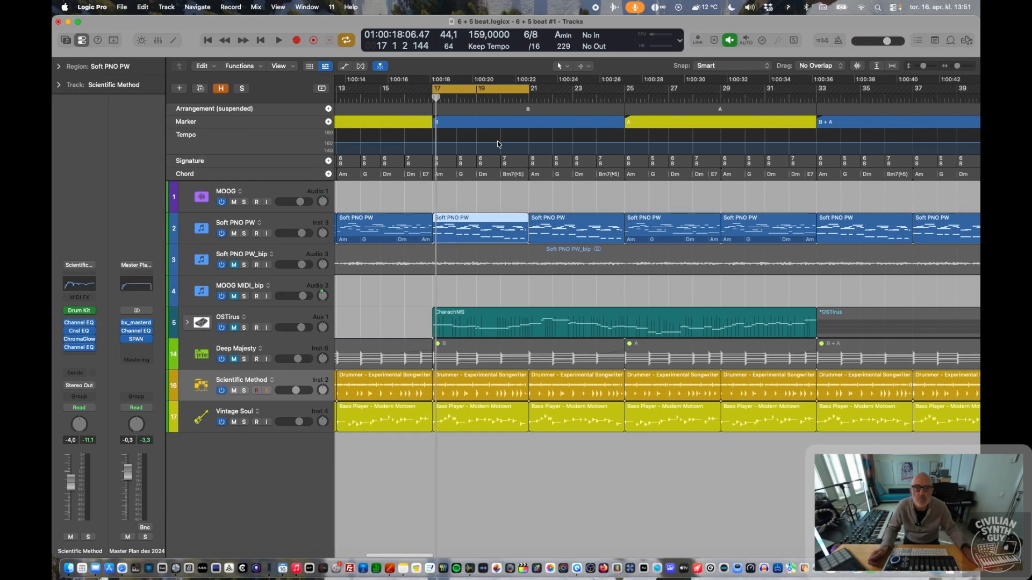
{"action": "double_click", "coordinate": [696, 97]}
{"action": "left_click", "coordinate": [584, 89]}
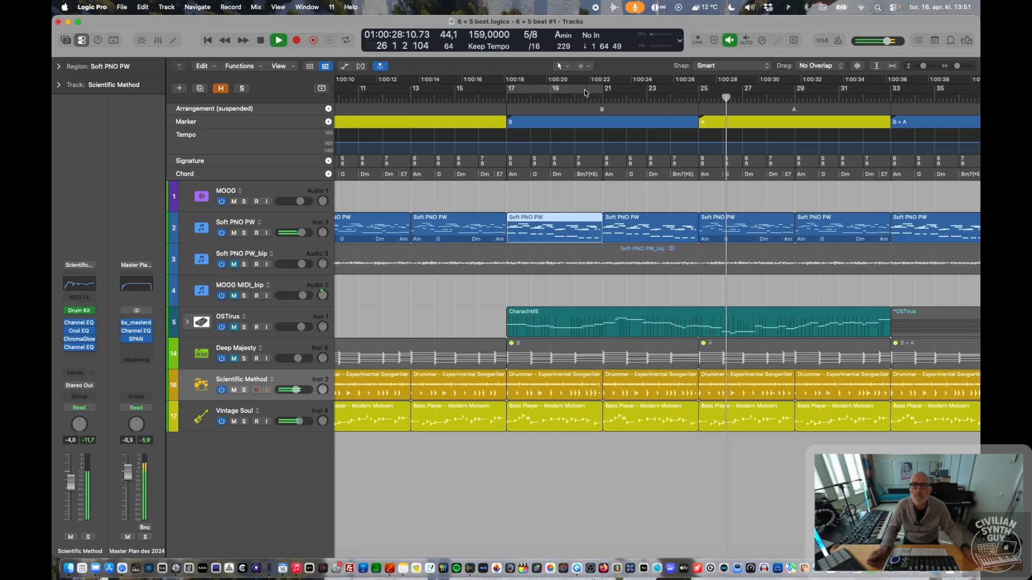
{"action": "scroll", "coordinate": [691, 159], "scroll_direction": "right", "scroll_amount": 4}
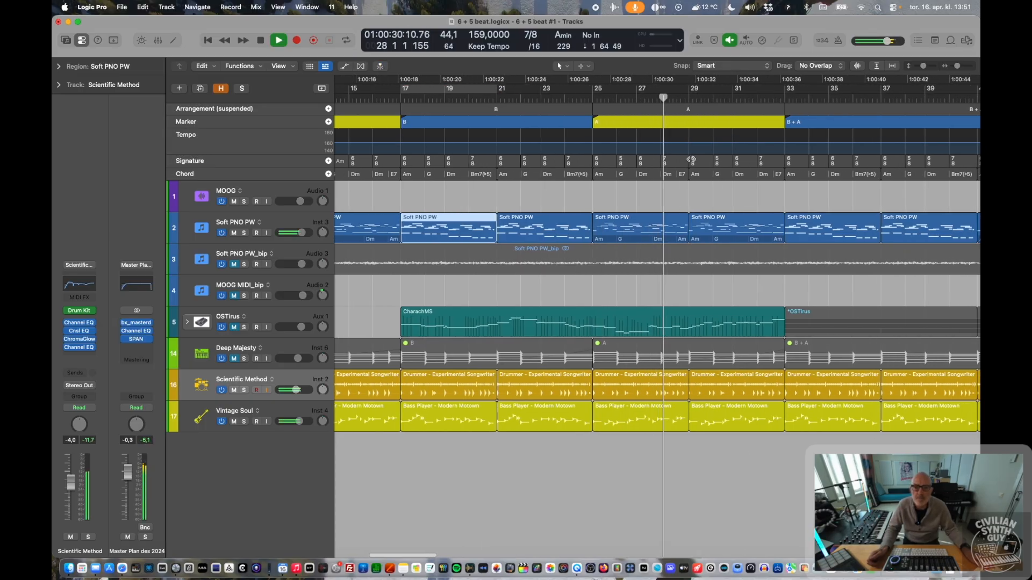
{"action": "scroll", "coordinate": [671, 215], "scroll_direction": "right", "scroll_amount": 7}
{"action": "key", "text": "space"}
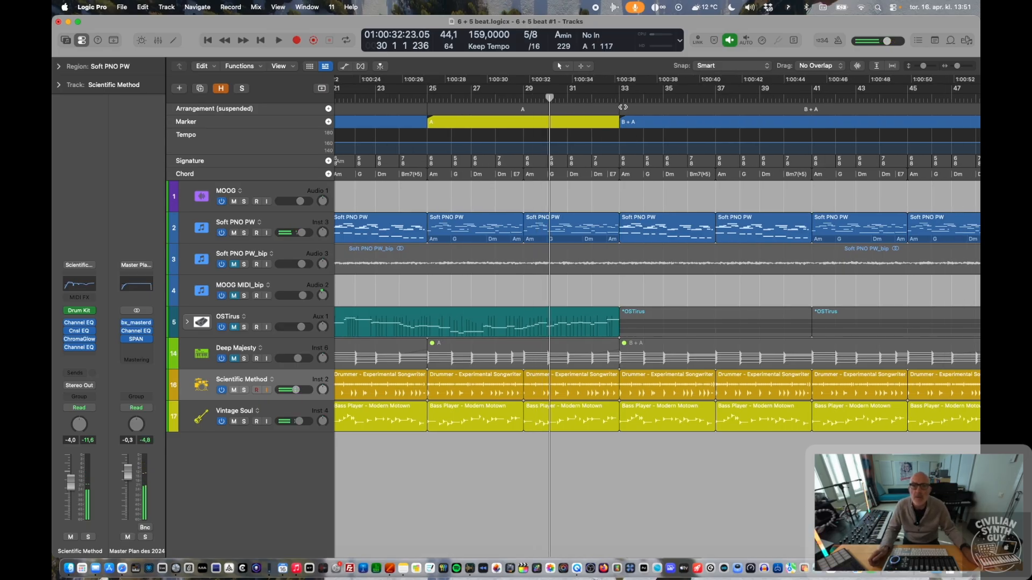
Step: Place the playhead at bar 49, where the A+2 section starts, with its chords readable
{"action": "scroll", "coordinate": [692, 160], "scroll_direction": "right", "scroll_amount": 15}
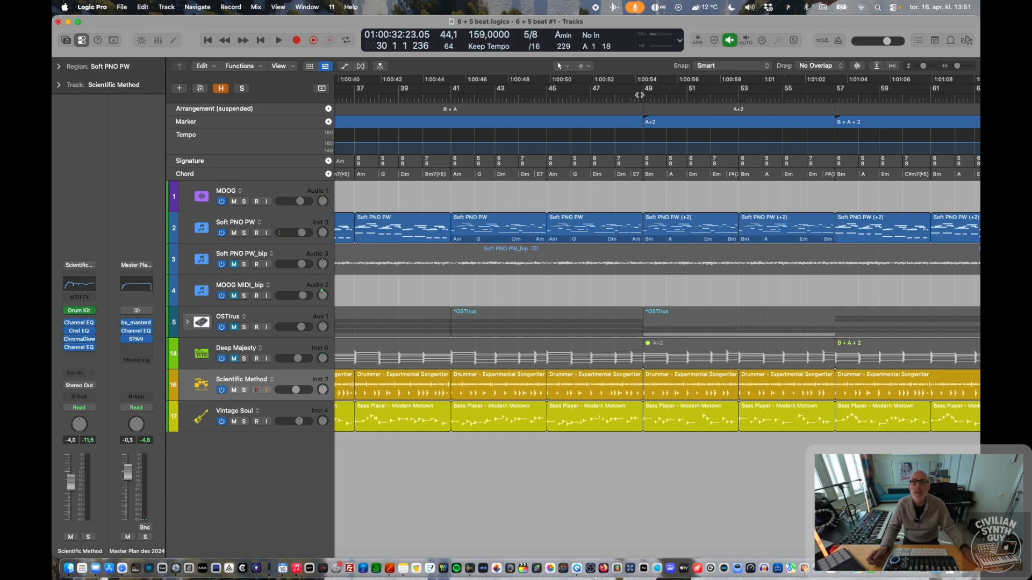
{"action": "left_click", "coordinate": [642, 96]}
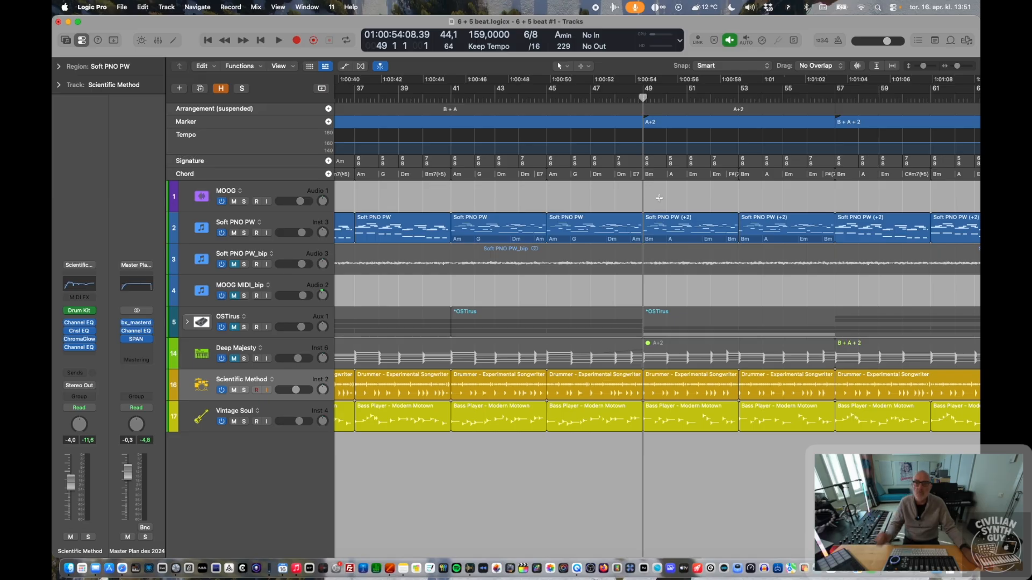
{"action": "scroll", "coordinate": [659, 199], "scroll_direction": "up", "scroll_amount": 6}
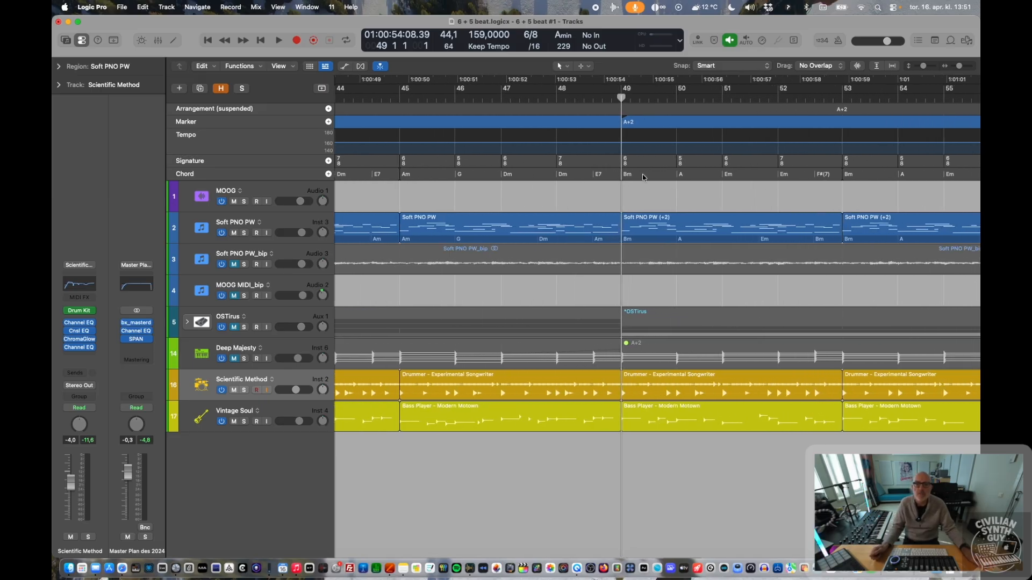
Step: Transpose the chord group at bars 49 to 52 down until it starts on G#m, and raise it again to start on Bm
{"action": "left_click", "coordinate": [643, 177]}
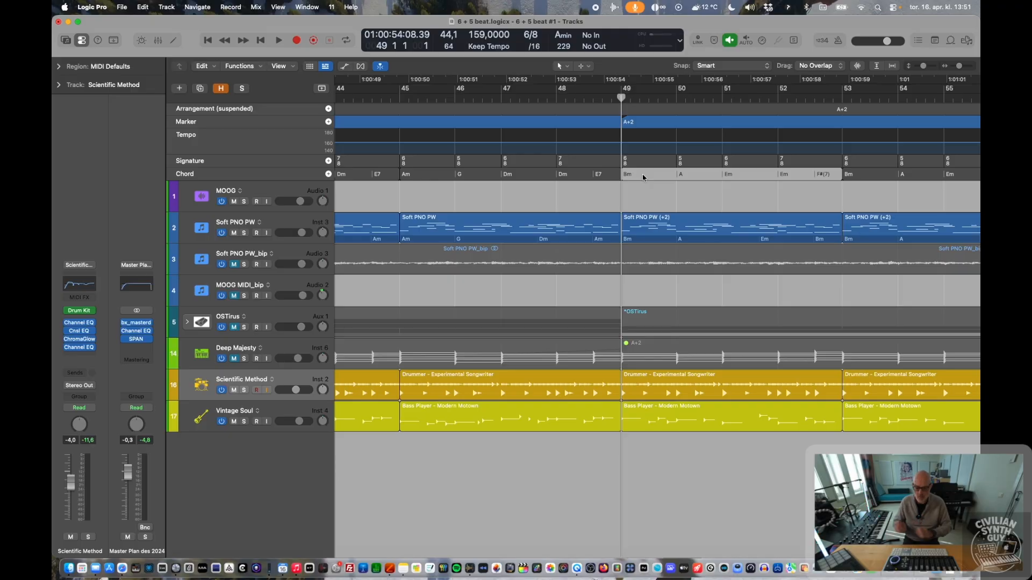
{"action": "key", "text": "super+z"}
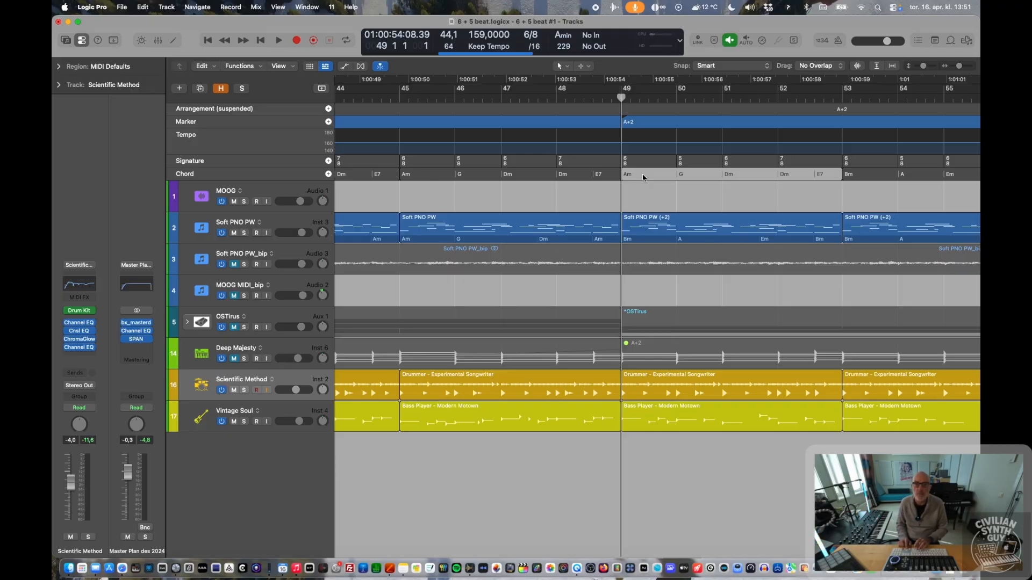
{"action": "key", "text": "alt+Down"}
{"action": "key", "text": "alt+Down"}
{"action": "key", "text": "alt+Down"}
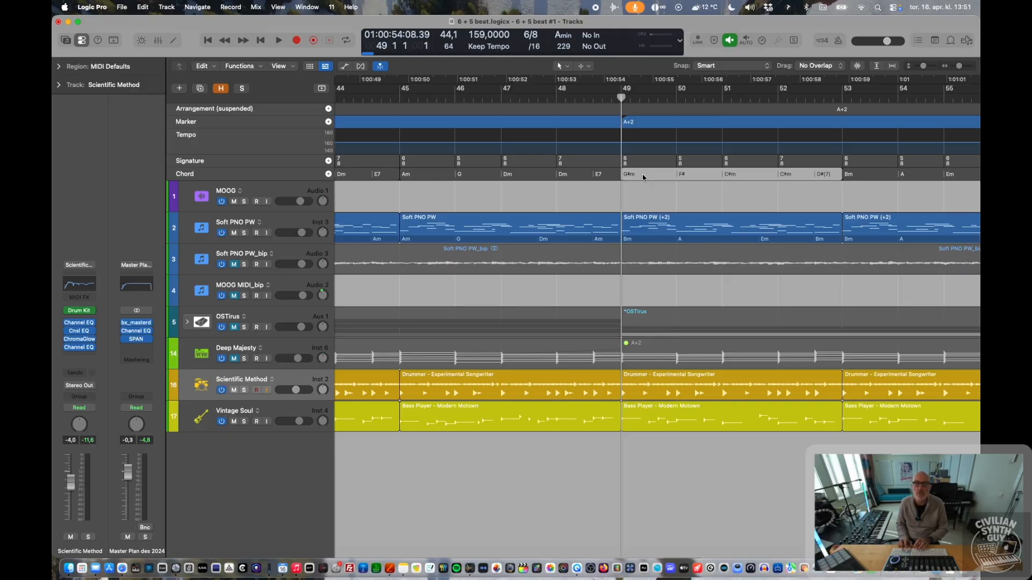
{"action": "key", "text": "alt+Up"}
{"action": "key", "text": "alt+Up"}
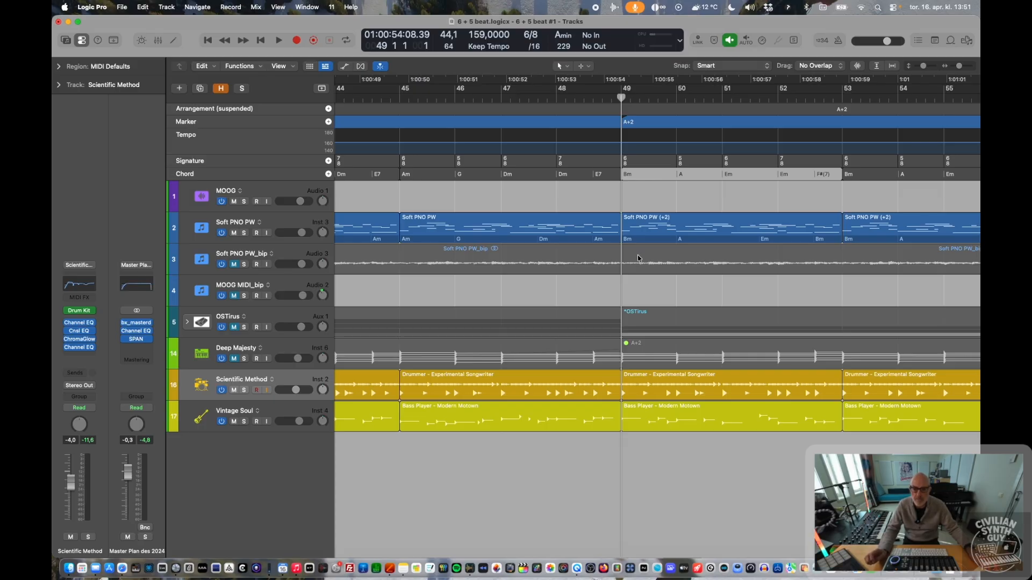
Step: Inspect the bass and piano regions at bar 49, leaving the Soft PNO PW (+2) region selected and Flex hidden
{"action": "left_click", "coordinate": [649, 410]}
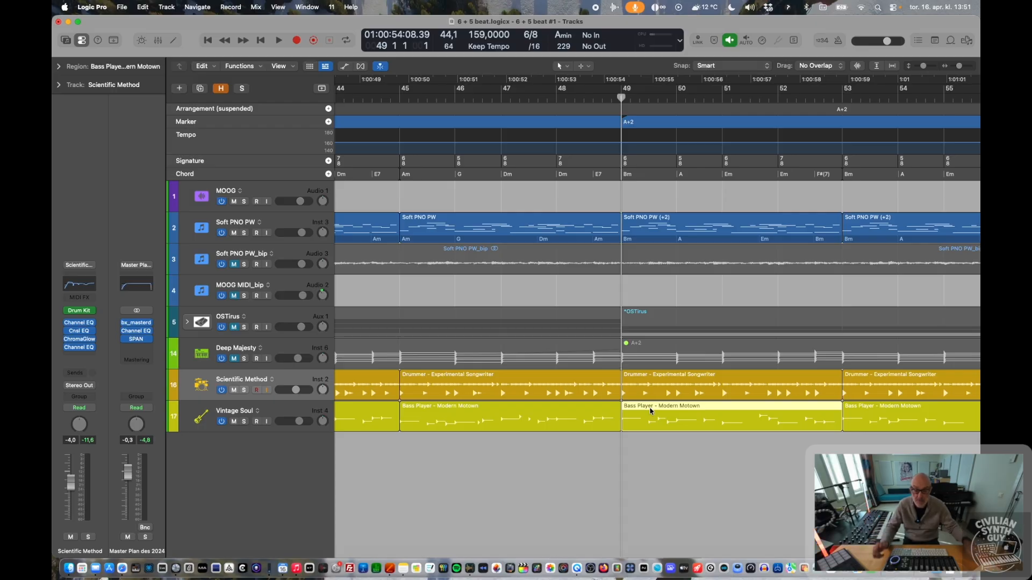
{"action": "left_click", "coordinate": [645, 223]}
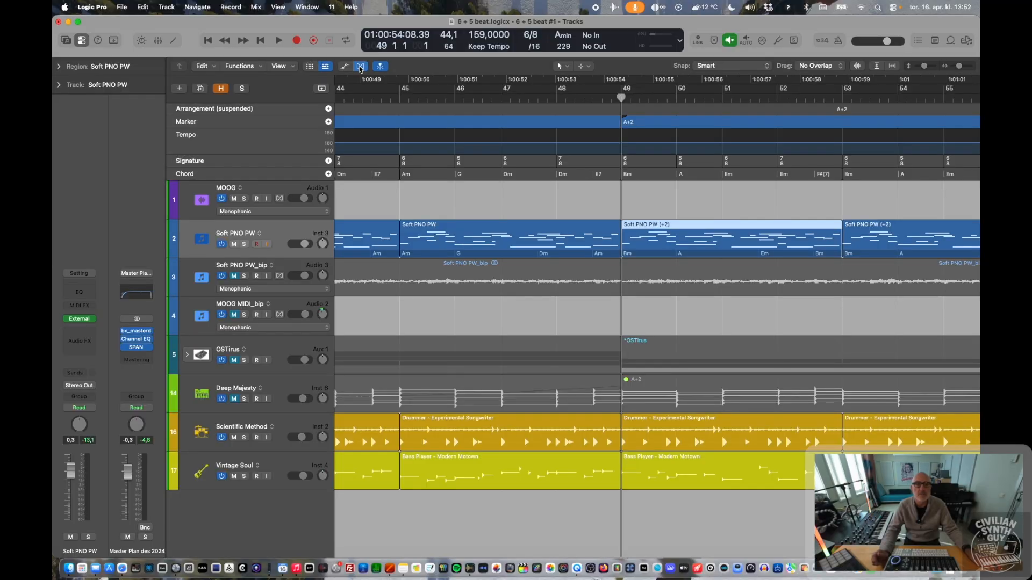
{"action": "left_click", "coordinate": [360, 67]}
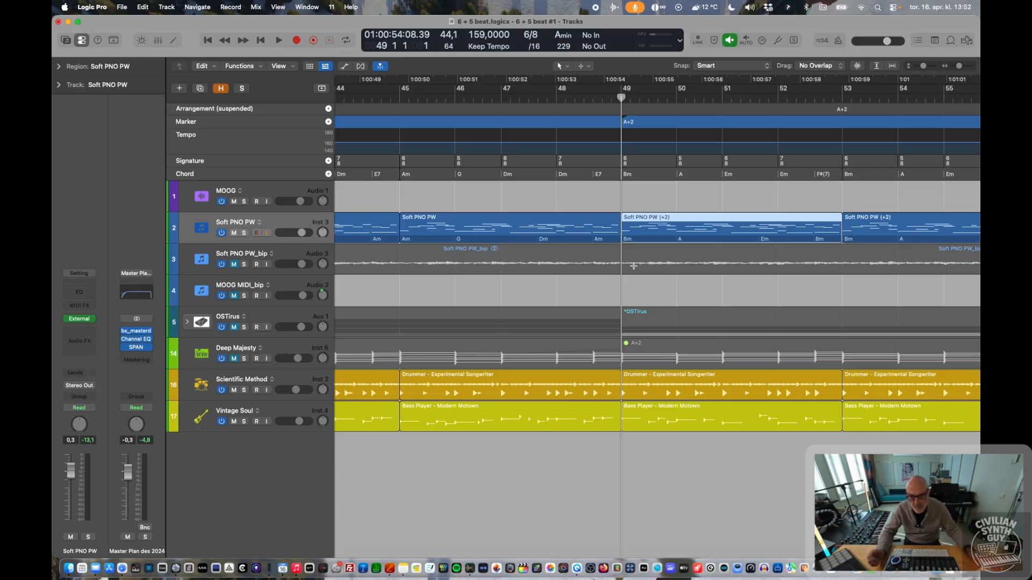
Step: Play from bar 49 through the A+2 section into B + A + 2, and view the arrangement up to its end
{"action": "scroll", "coordinate": [636, 265], "scroll_direction": "right", "scroll_amount": 10}
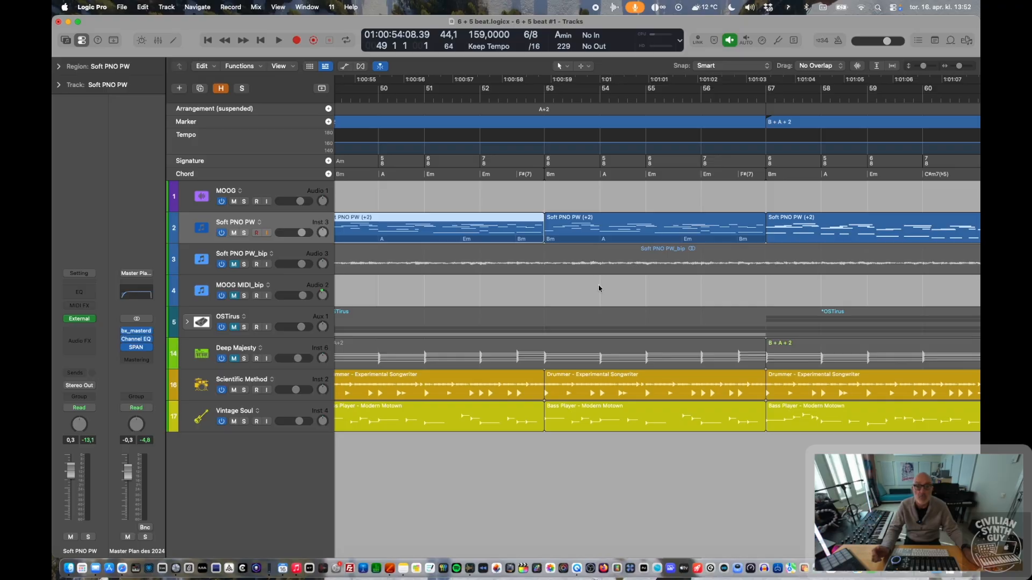
{"action": "scroll", "coordinate": [598, 288], "scroll_direction": "left", "scroll_amount": 4}
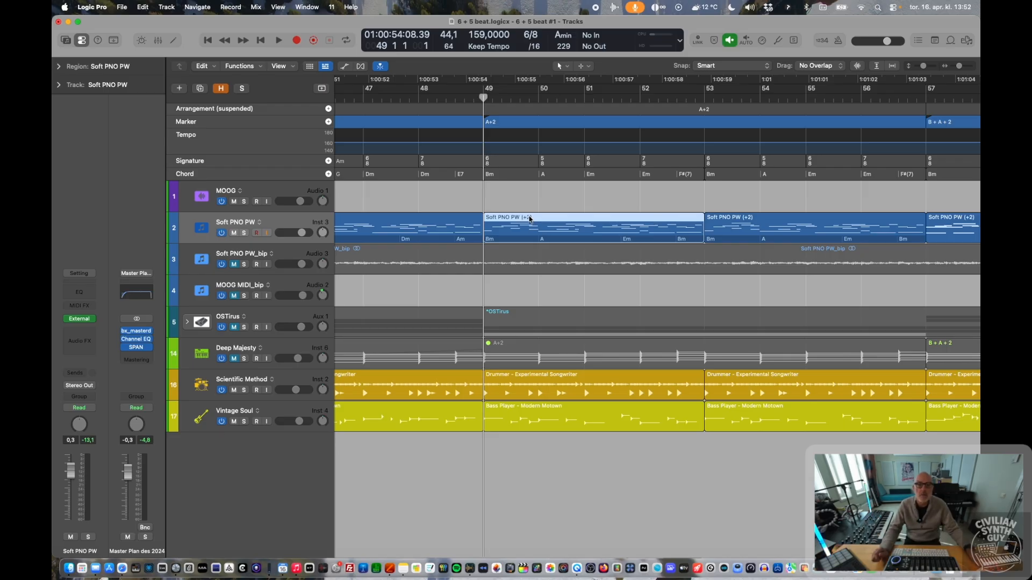
{"action": "key", "text": "space"}
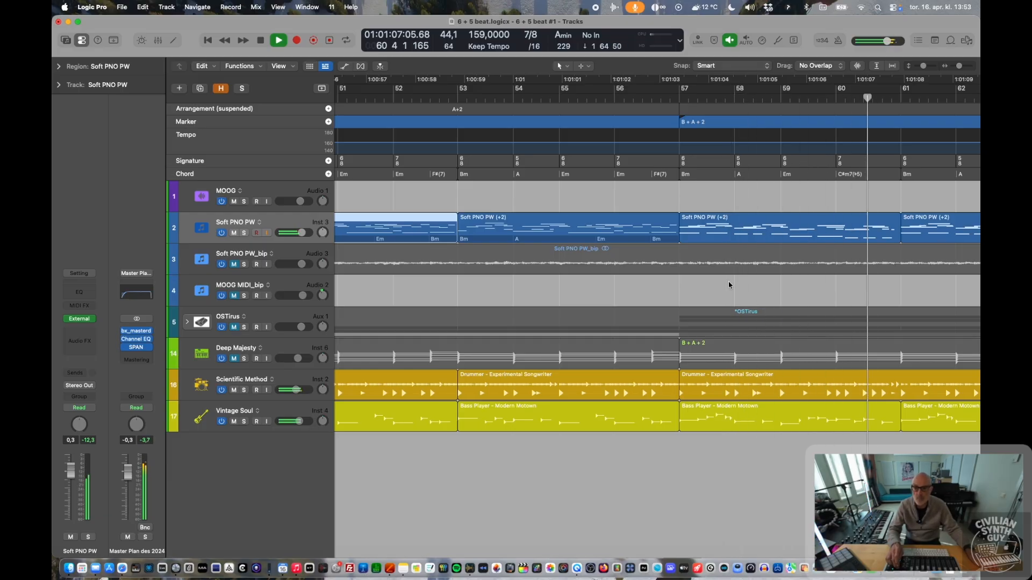
{"action": "key", "text": "space"}
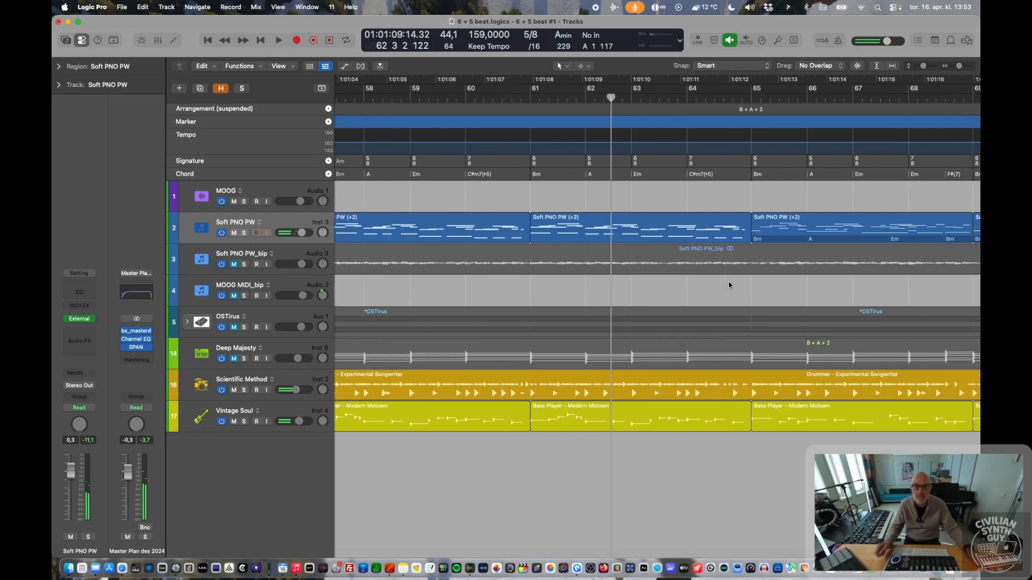
{"action": "scroll", "coordinate": [728, 282], "scroll_direction": "right", "scroll_amount": 5}
{"action": "scroll", "coordinate": [729, 285], "scroll_direction": "right", "scroll_amount": 1}
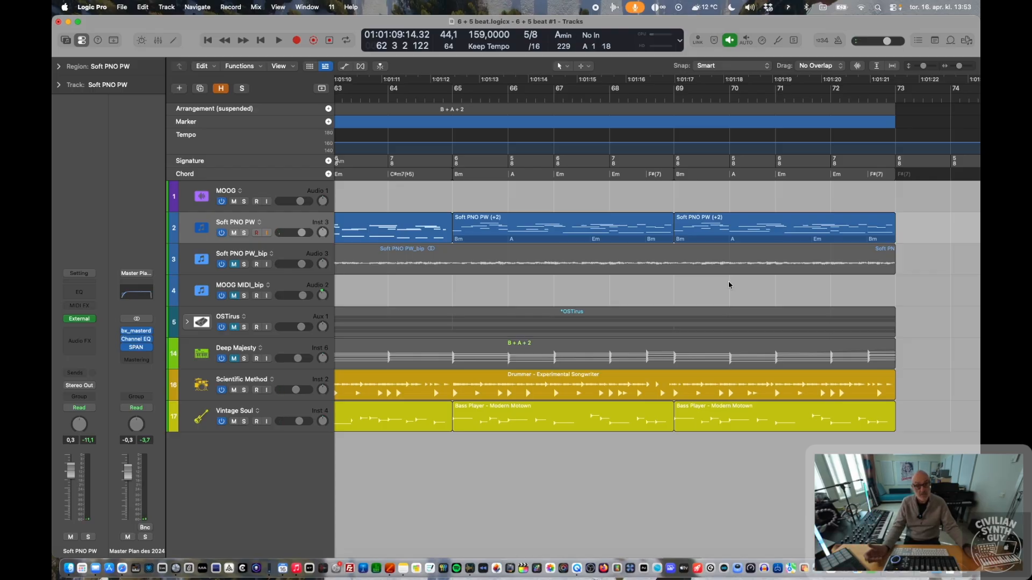
{"action": "scroll", "coordinate": [729, 284], "scroll_direction": "left", "scroll_amount": 5}
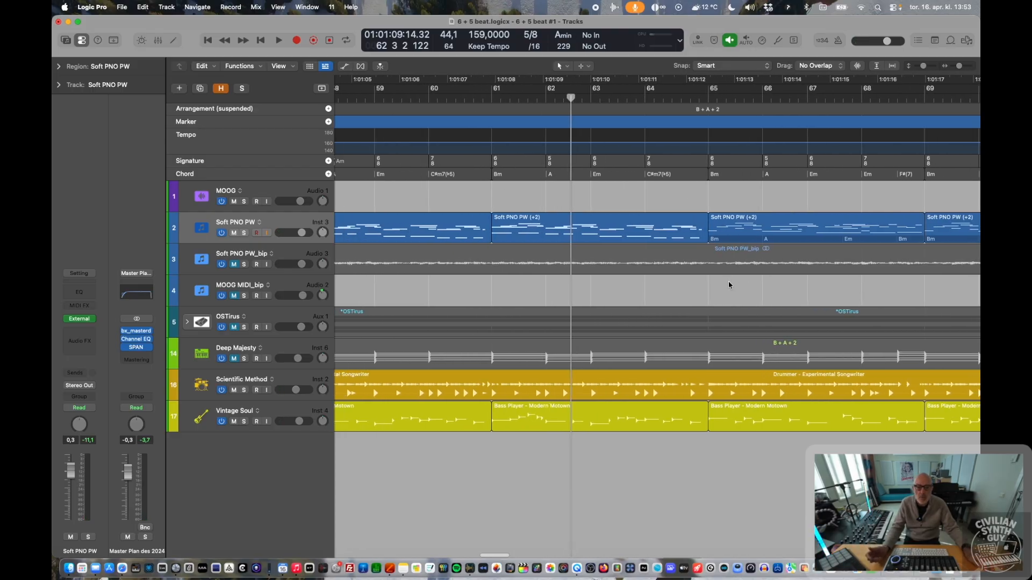
Step: Expand the OSTirus track stack and open the OSTirus instrument on its CharachMS track
{"action": "scroll", "coordinate": [729, 284], "scroll_direction": "down", "scroll_amount": 6}
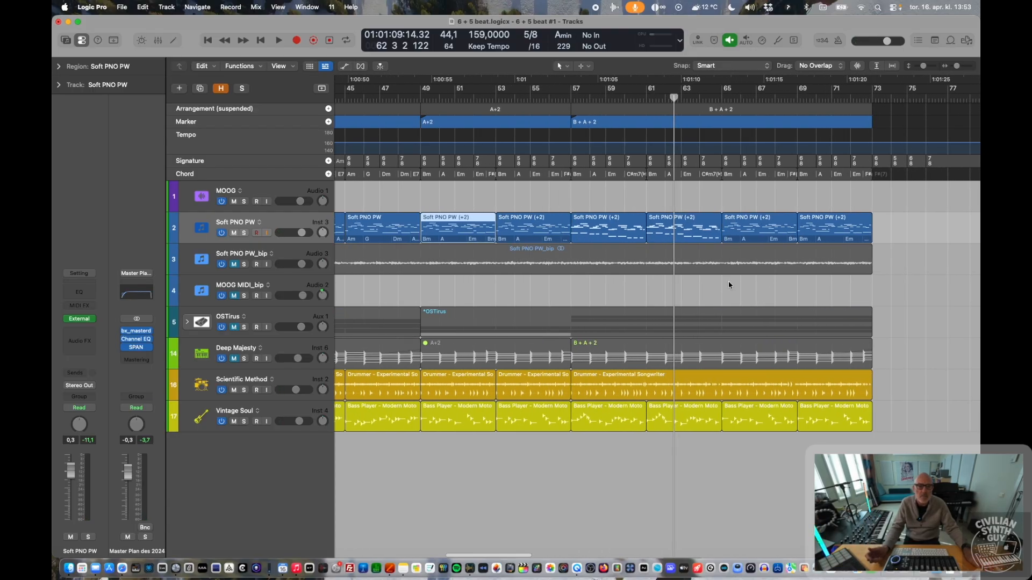
{"action": "scroll", "coordinate": [729, 284], "scroll_direction": "left", "scroll_amount": 5}
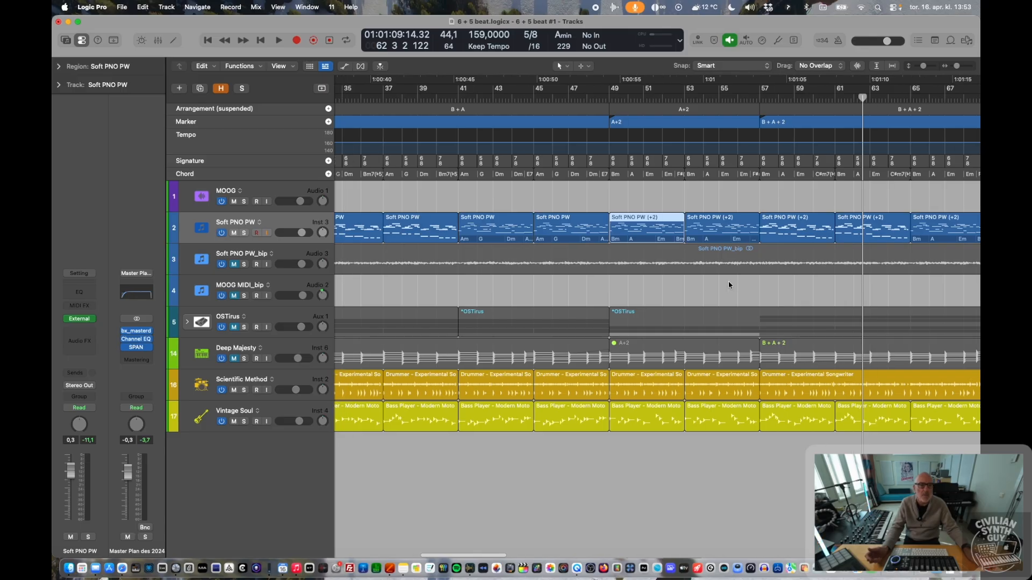
{"action": "left_click", "coordinate": [269, 313]}
{"action": "left_click", "coordinate": [187, 323]}
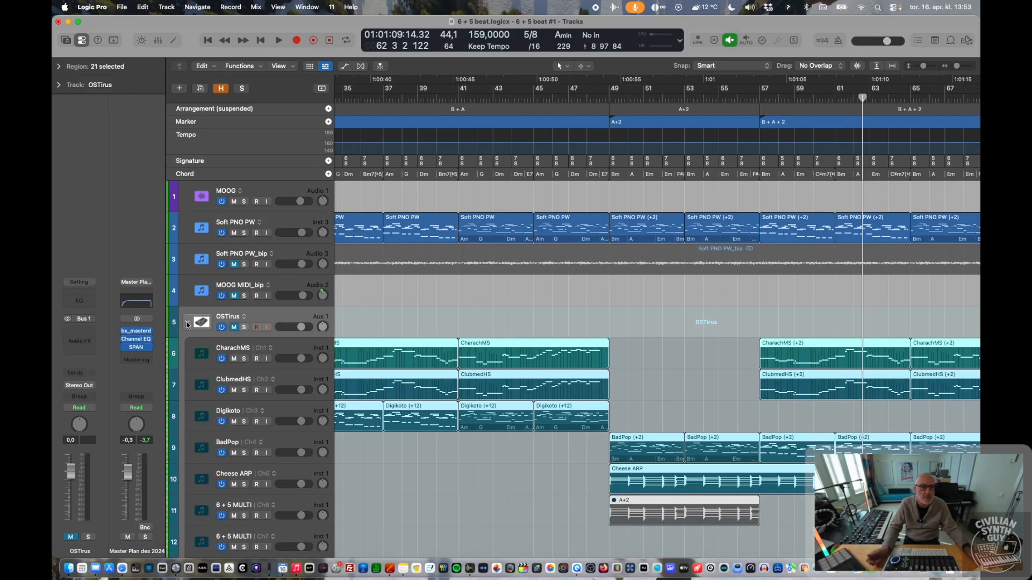
{"action": "left_click", "coordinate": [229, 354]}
{"action": "left_click", "coordinate": [80, 344]}
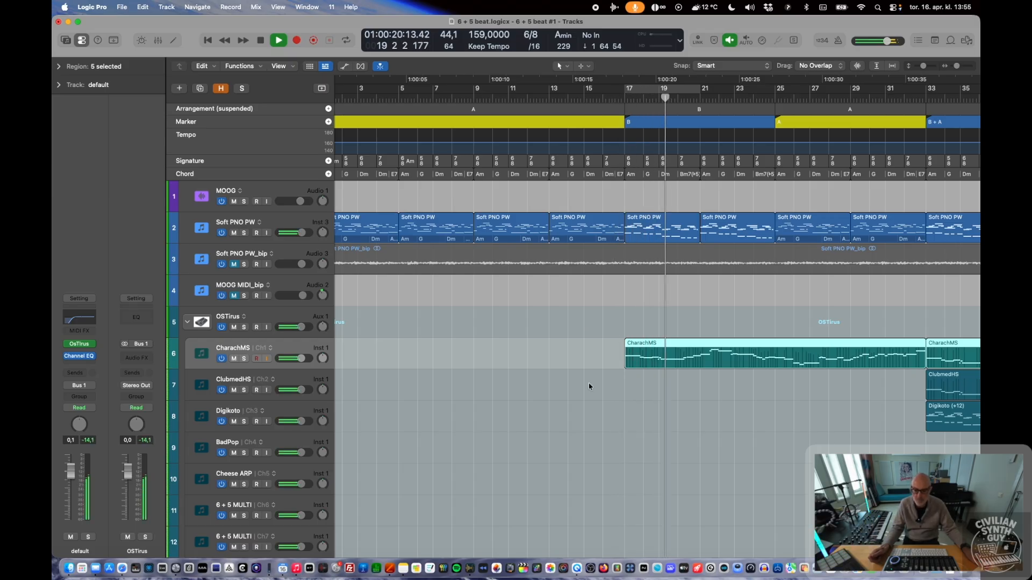
Step: Select the Soft PNO PW and CharachMS tracks in turn, and view the CharachMS part from bar 17 in the Score editor, closing it again
{"action": "scroll", "coordinate": [625, 405], "scroll_direction": "down", "scroll_amount": 2}
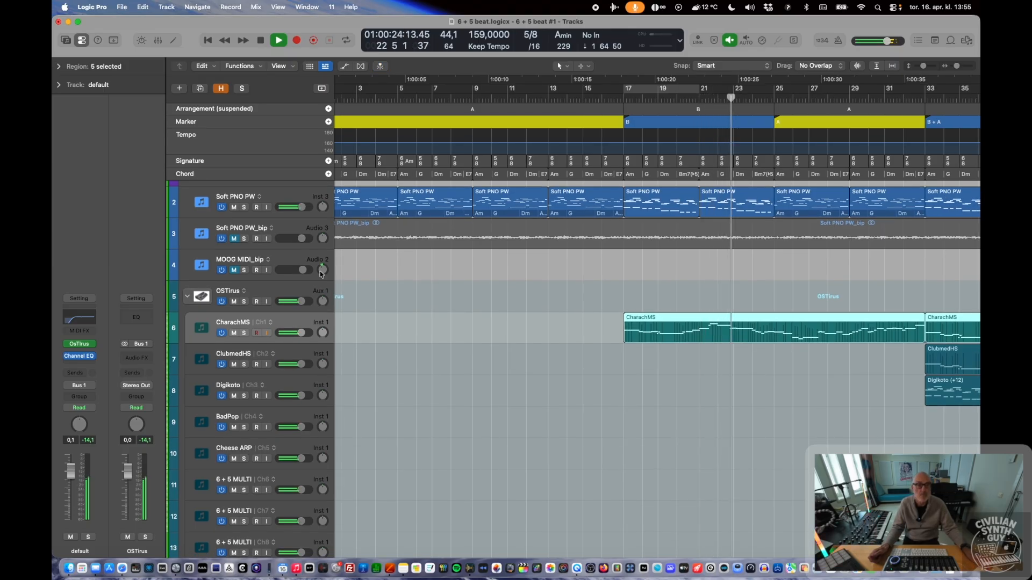
{"action": "left_click", "coordinate": [288, 201]}
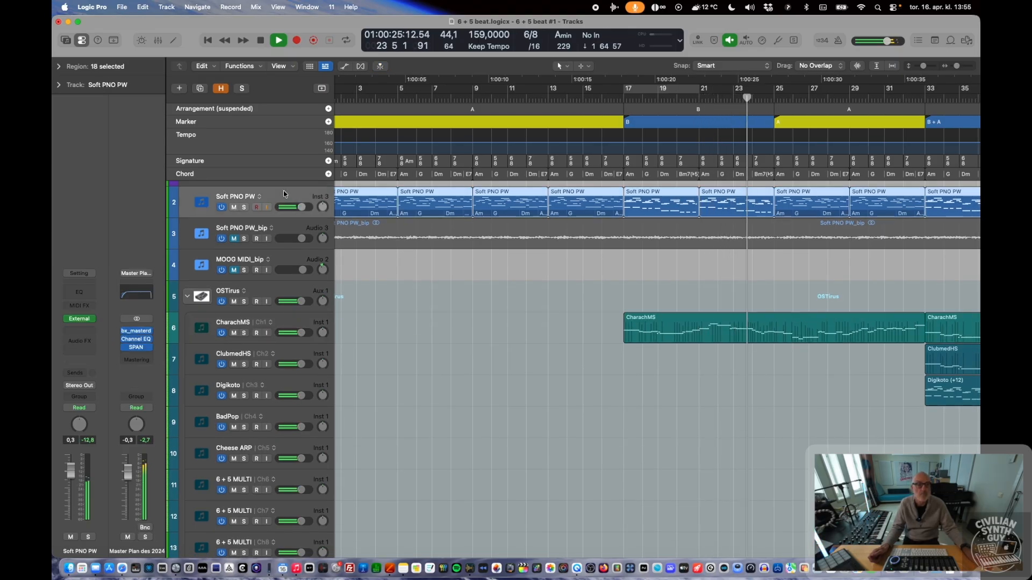
{"action": "left_click", "coordinate": [277, 325]}
{"action": "scroll", "coordinate": [614, 372], "scroll_direction": "right", "scroll_amount": 3}
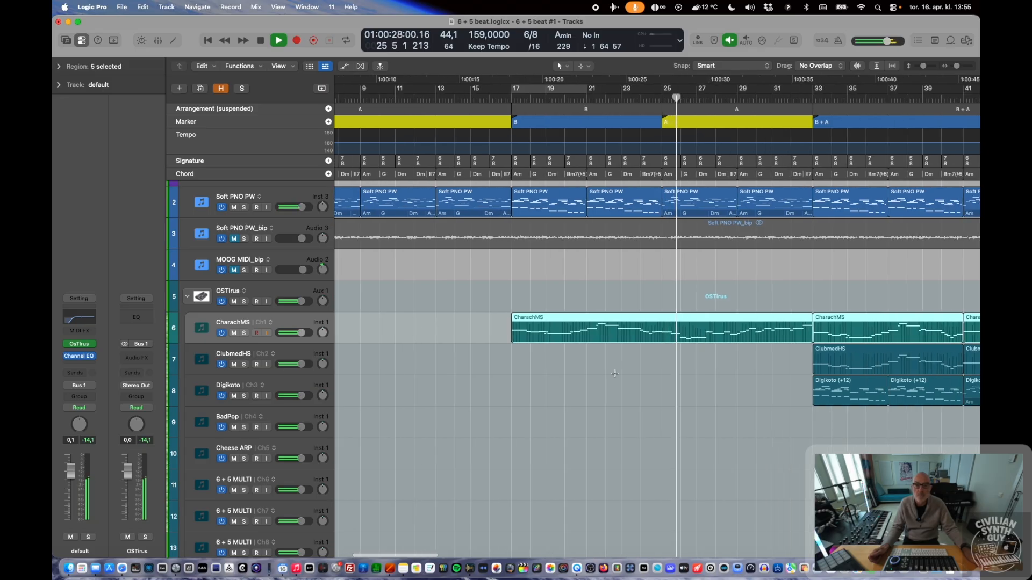
{"action": "double_click", "coordinate": [631, 325]}
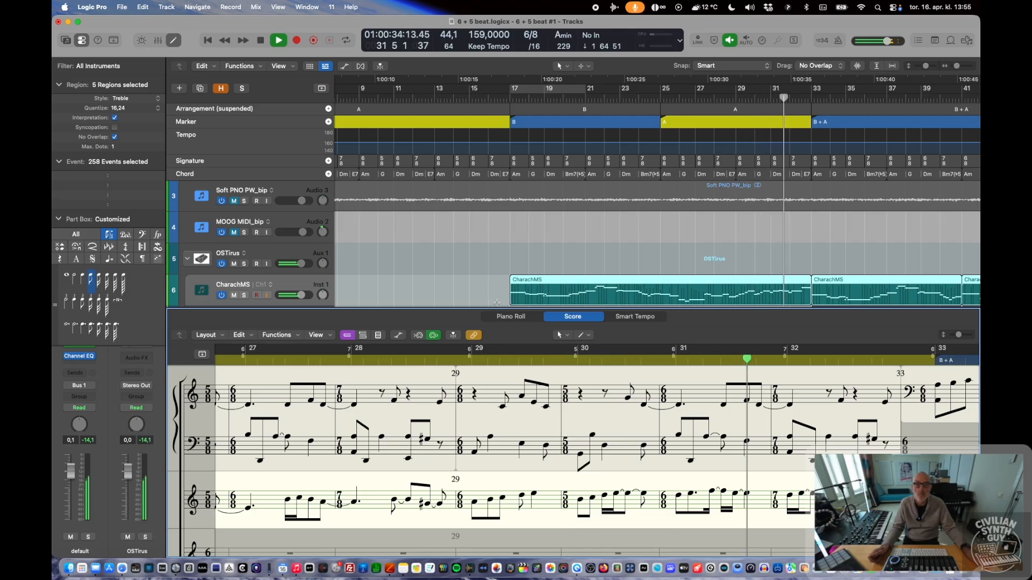
{"action": "key", "text": "n"}
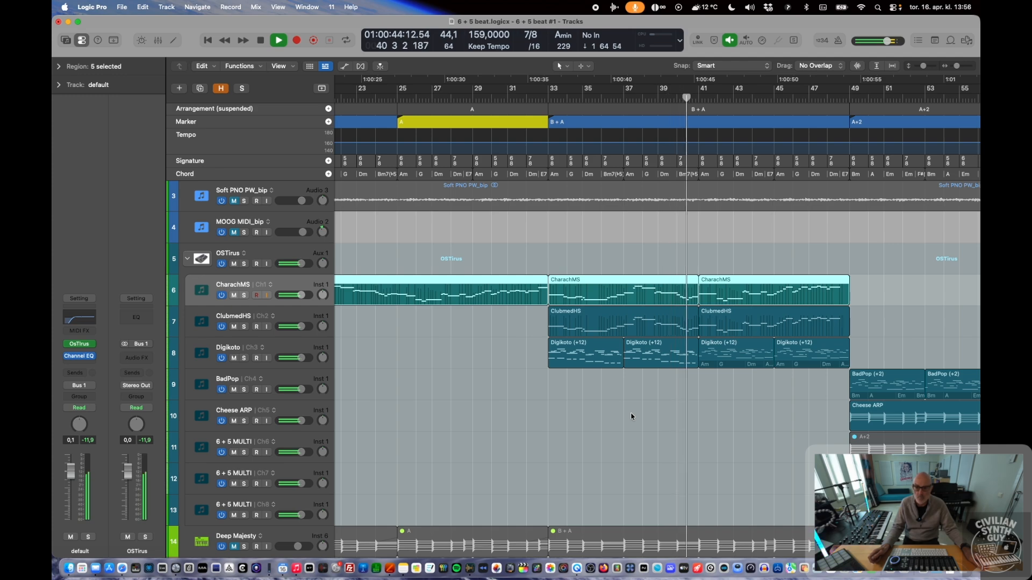
Step: Stop playback in the B + A section and select the ClubmedHS region and the Digikoto region at bar 33 in turn
{"action": "scroll", "coordinate": [631, 412], "scroll_direction": "down", "scroll_amount": 2}
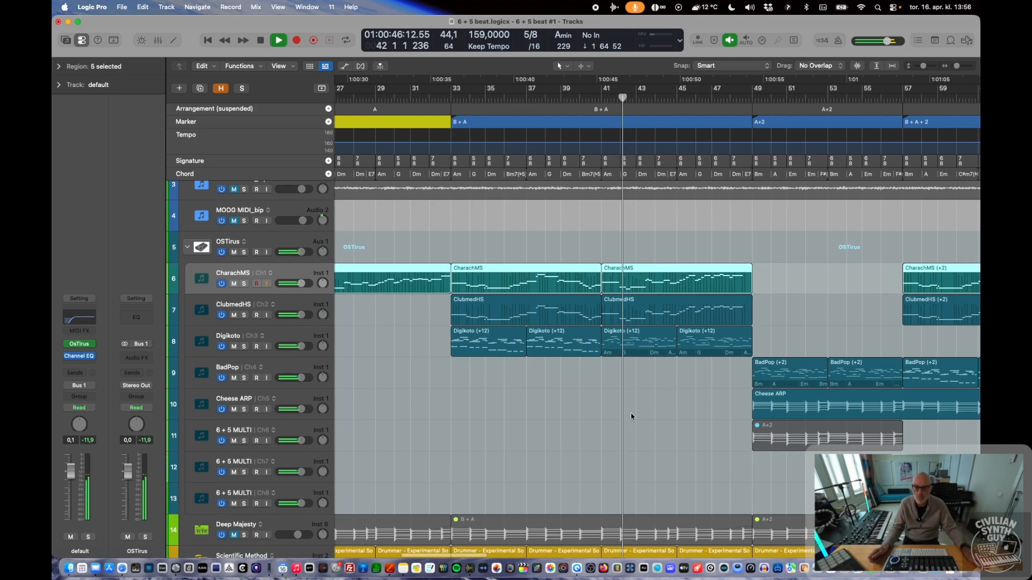
{"action": "scroll", "coordinate": [631, 417], "scroll_direction": "down", "scroll_amount": 2}
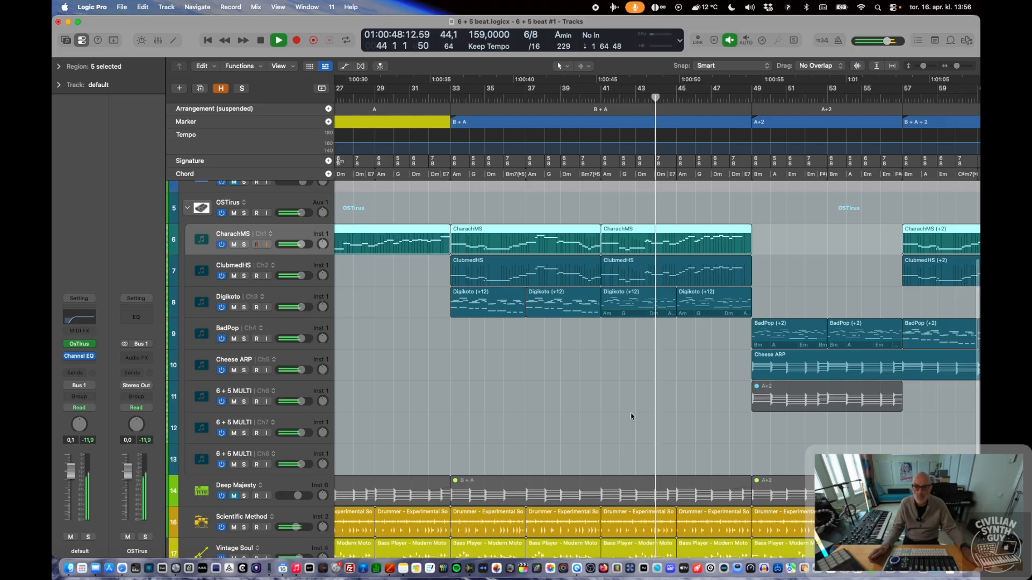
{"action": "key", "text": "space"}
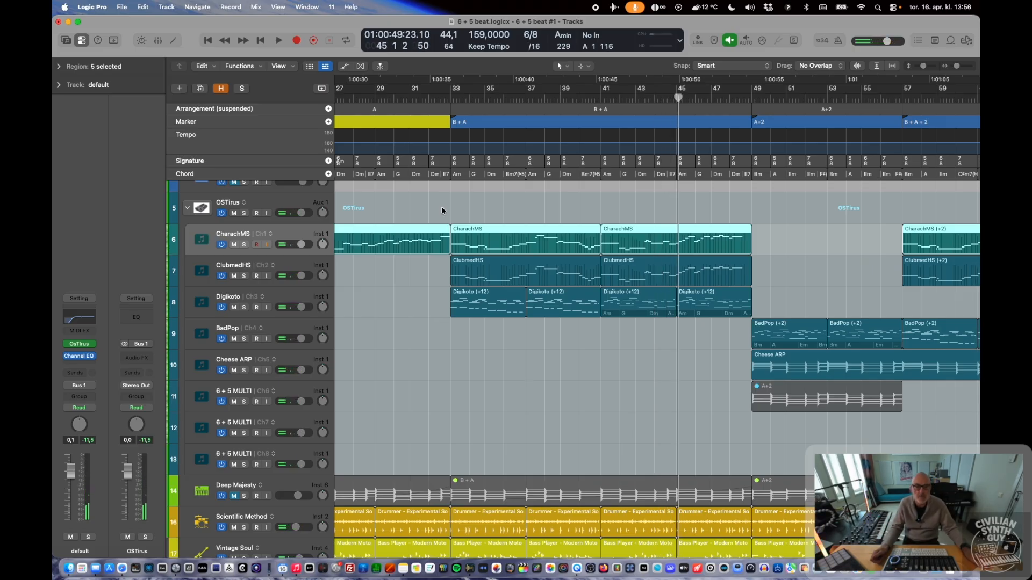
{"action": "left_click", "coordinate": [470, 266]}
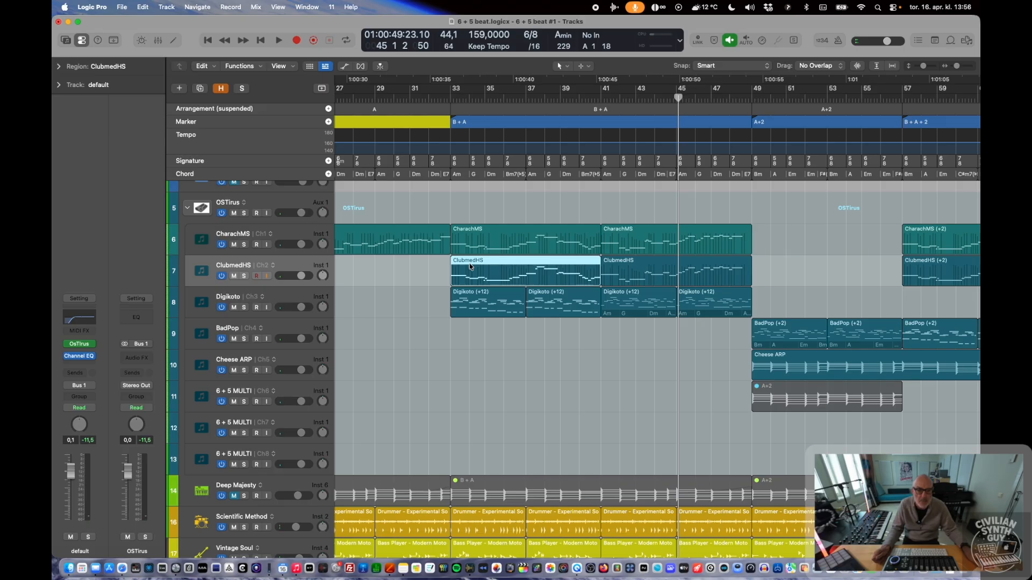
{"action": "left_click", "coordinate": [466, 298]}
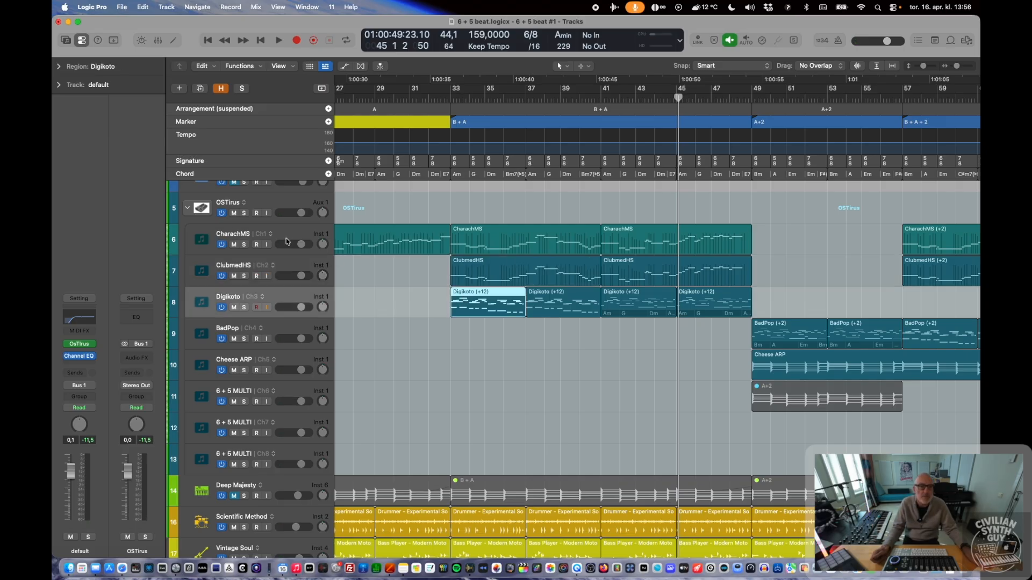
Step: Solo the Digikoto region at bar 33, listen to it, and turn solo off again
{"action": "key", "text": "ctrl+s"}
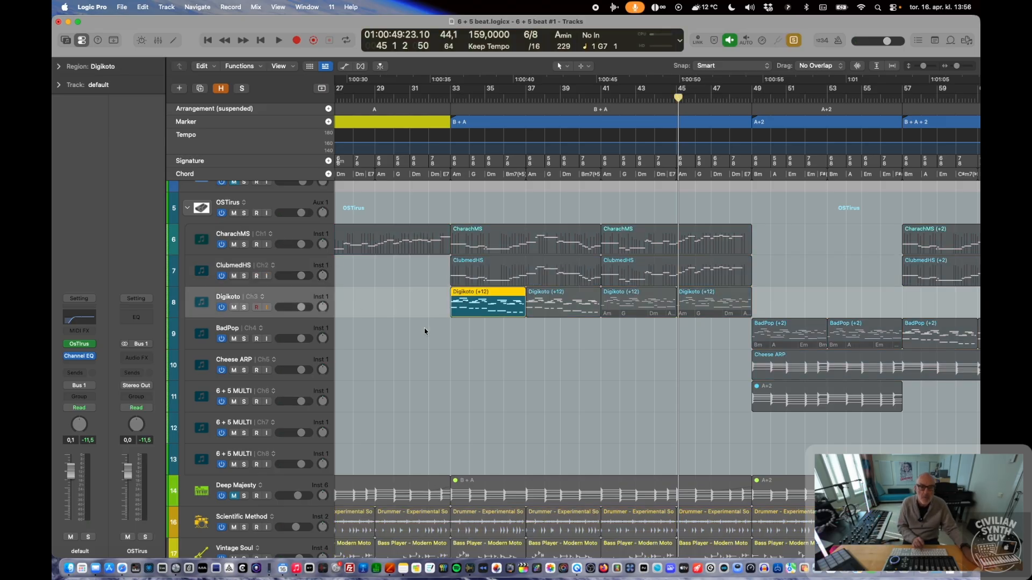
{"action": "key", "text": "shift+space"}
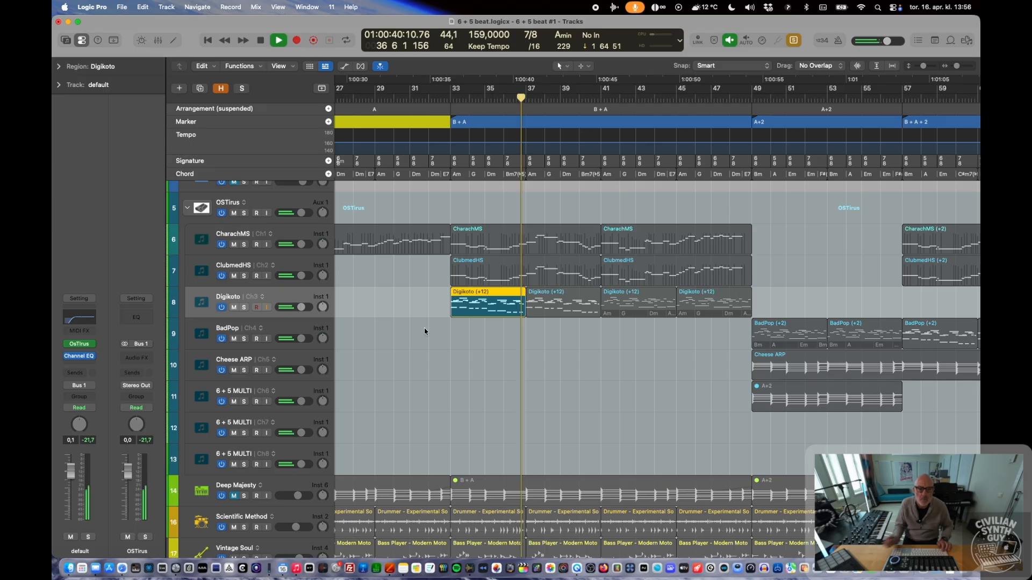
{"action": "key", "text": "space"}
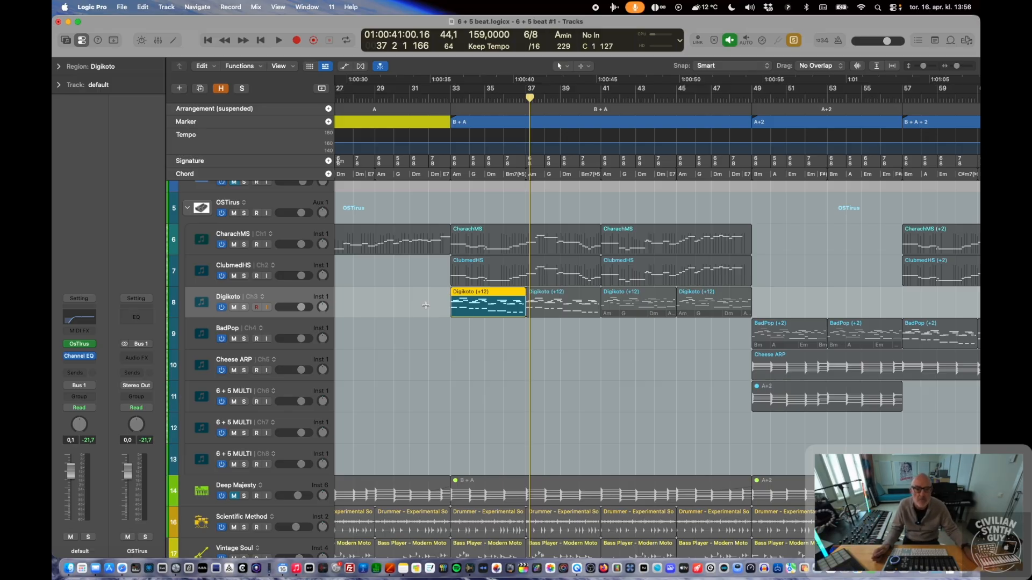
{"action": "key", "text": "super+a"}
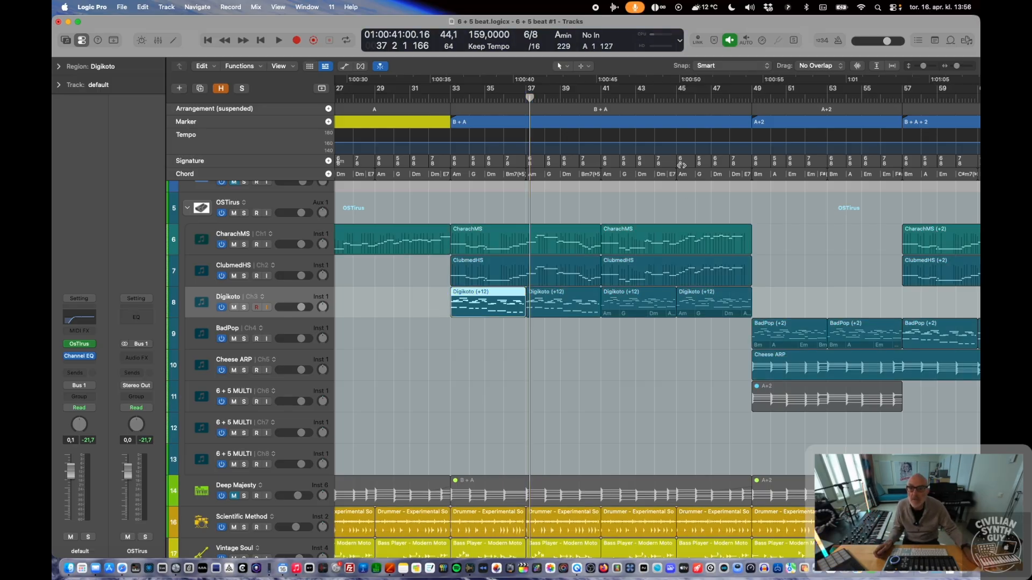
Step: Open the Cheese ARP region at bar 49 in the Session Player editor and show its Main settings
{"action": "scroll", "coordinate": [684, 156], "scroll_direction": "right", "scroll_amount": 5}
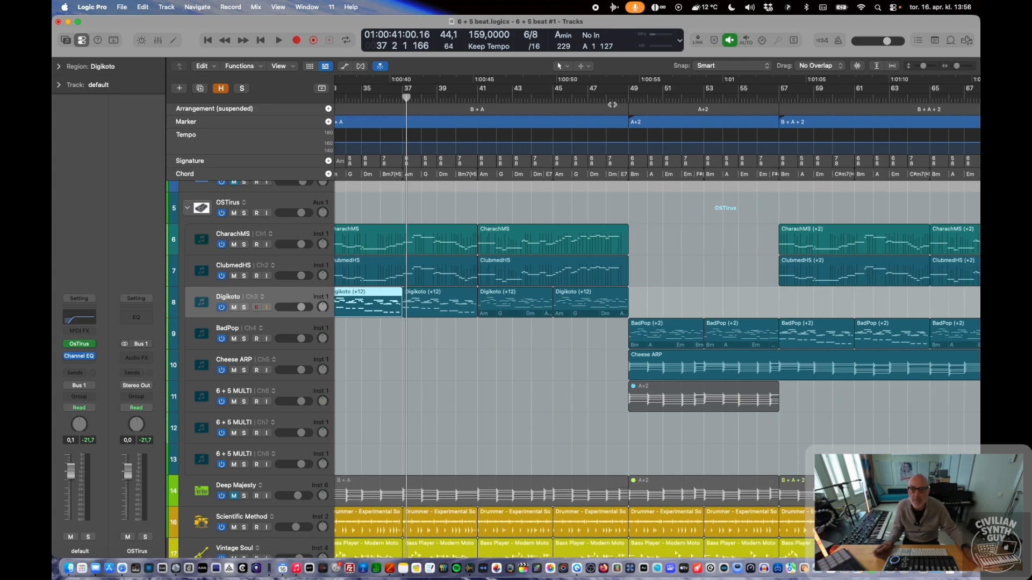
{"action": "left_click", "coordinate": [653, 358]}
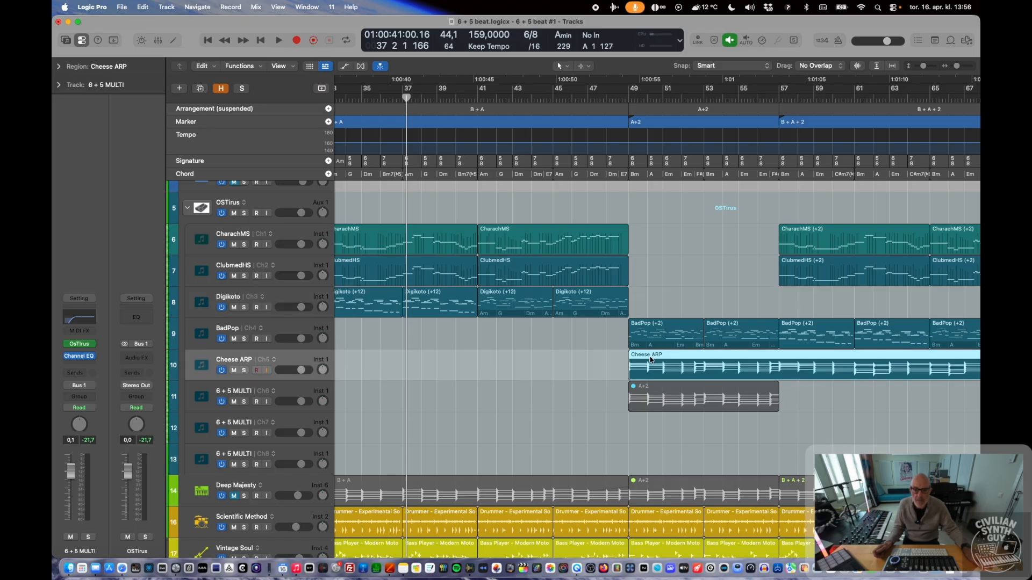
{"action": "scroll", "coordinate": [651, 359], "scroll_direction": "down", "scroll_amount": 3}
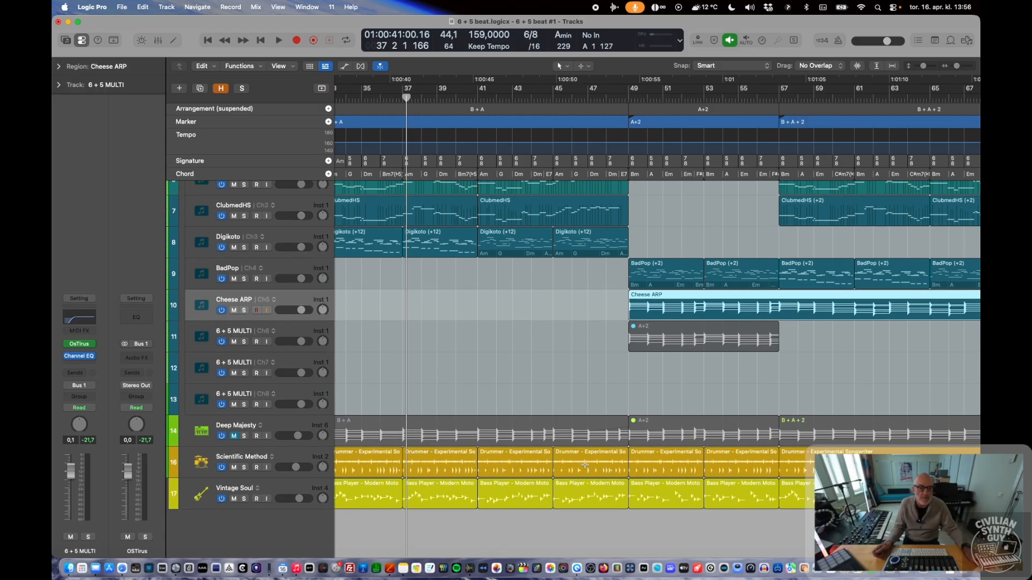
{"action": "double_click", "coordinate": [645, 299]}
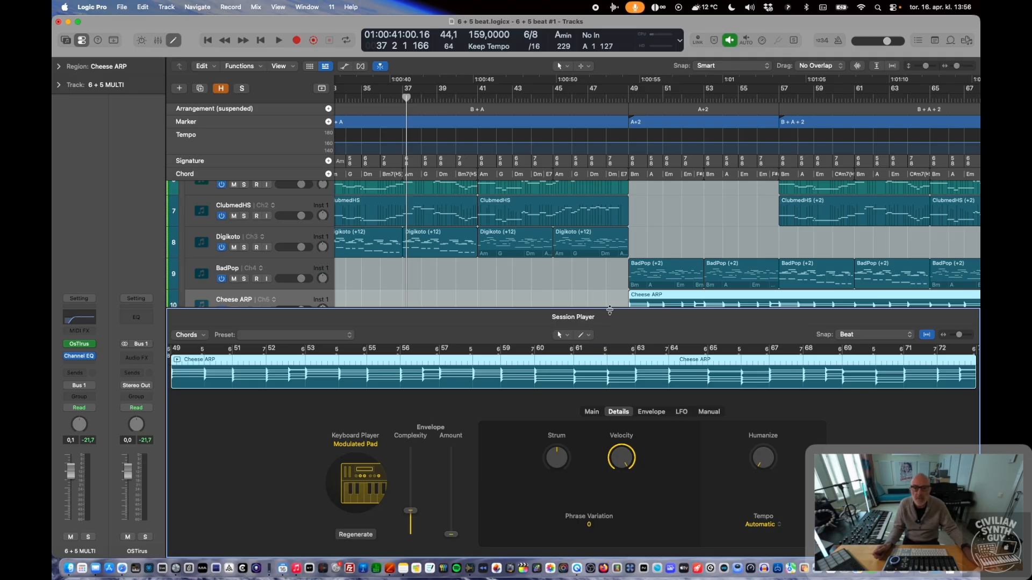
{"action": "key", "text": "e"}
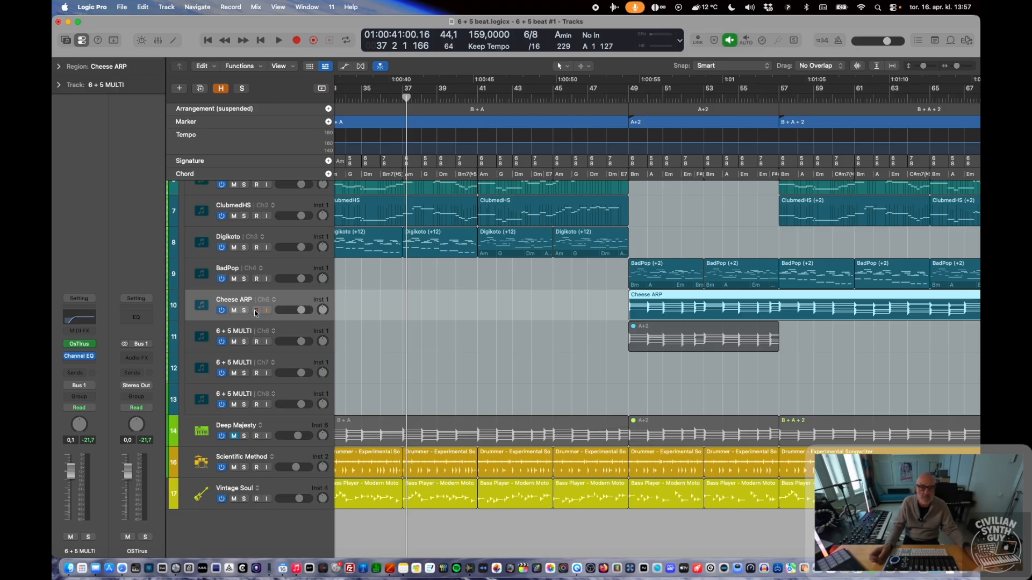
{"action": "double_click", "coordinate": [657, 301]}
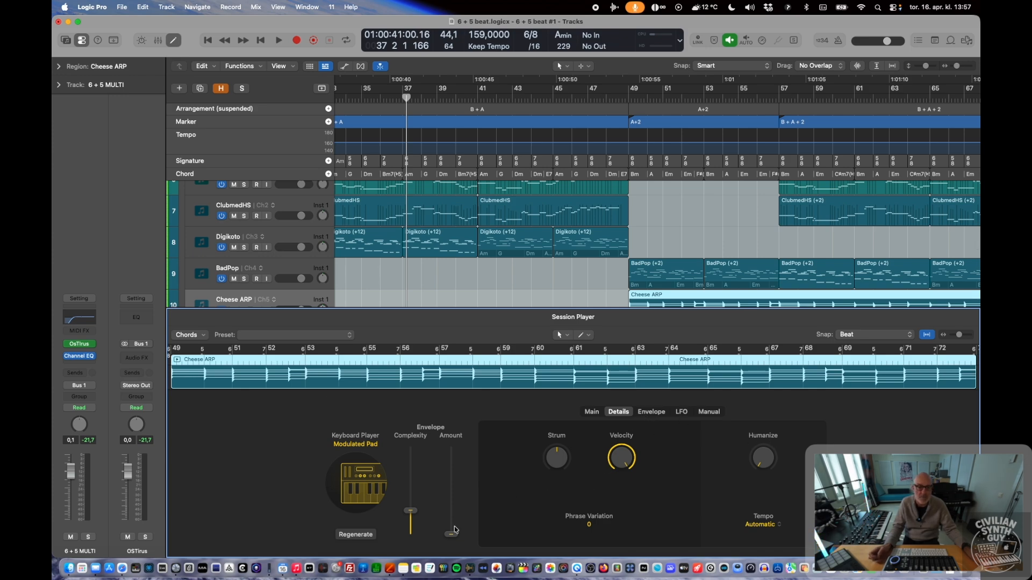
{"action": "left_click", "coordinate": [590, 413]}
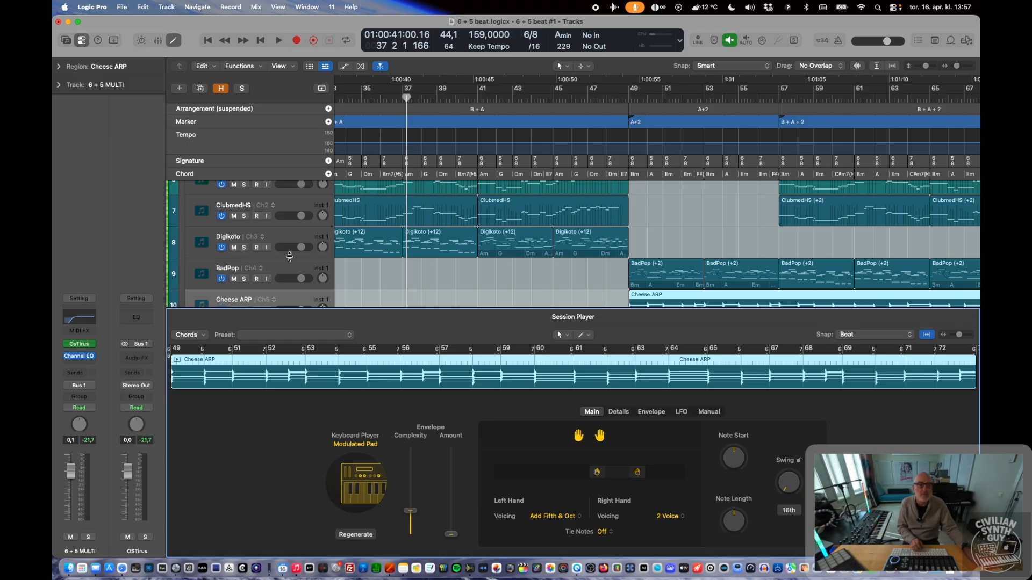
{"action": "scroll", "coordinate": [289, 257], "scroll_direction": "down", "scroll_amount": 2}
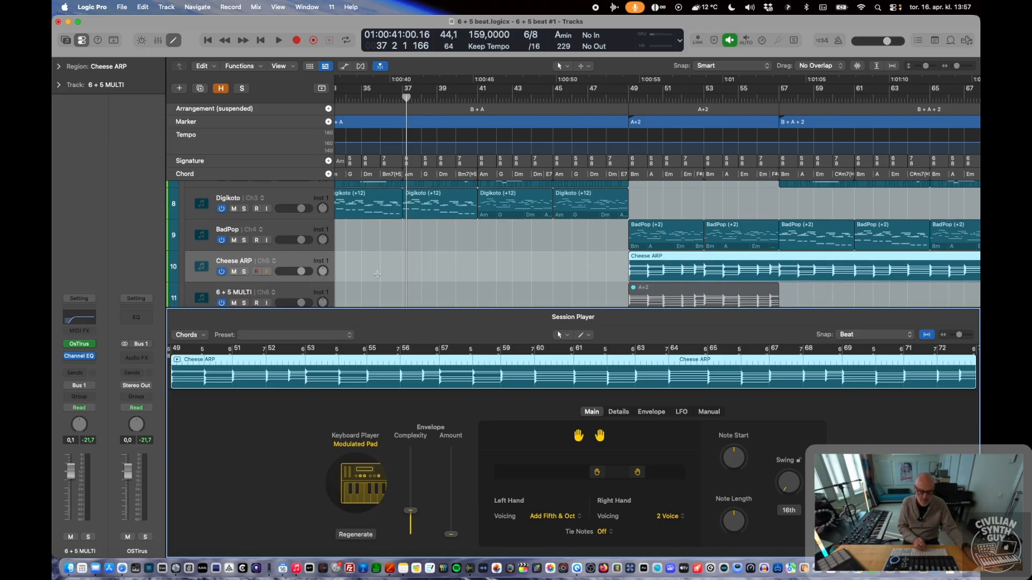
Step: Shift both hands of the Cheese ARP player to a lower range while auditioning the region in solo, and close the editor with solo off
{"action": "key", "text": "ctrl+s"}
{"action": "key", "text": "shift+Return"}
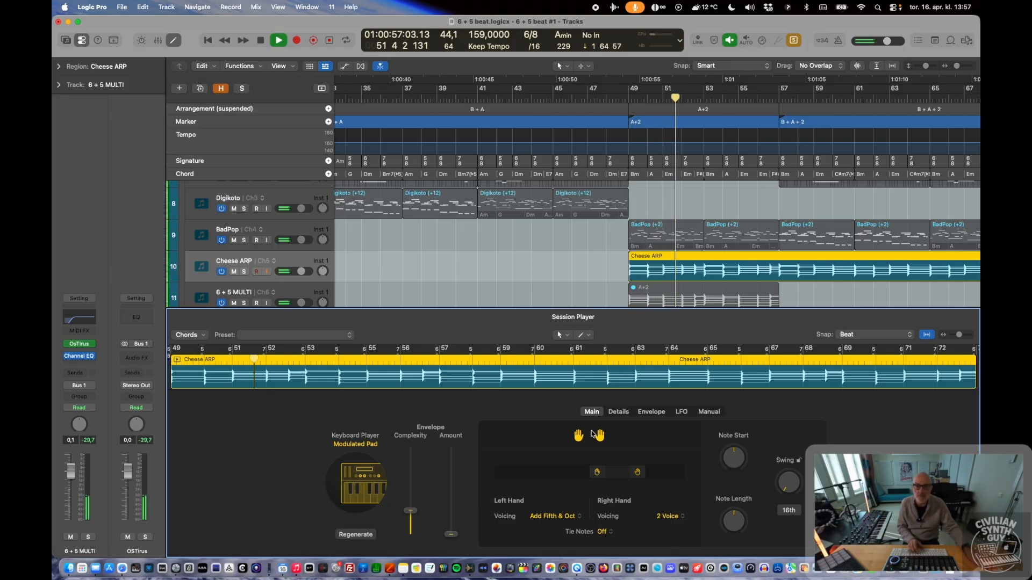
{"action": "left_click_drag", "start_coordinate": [615, 471], "coordinate": [594, 473]}
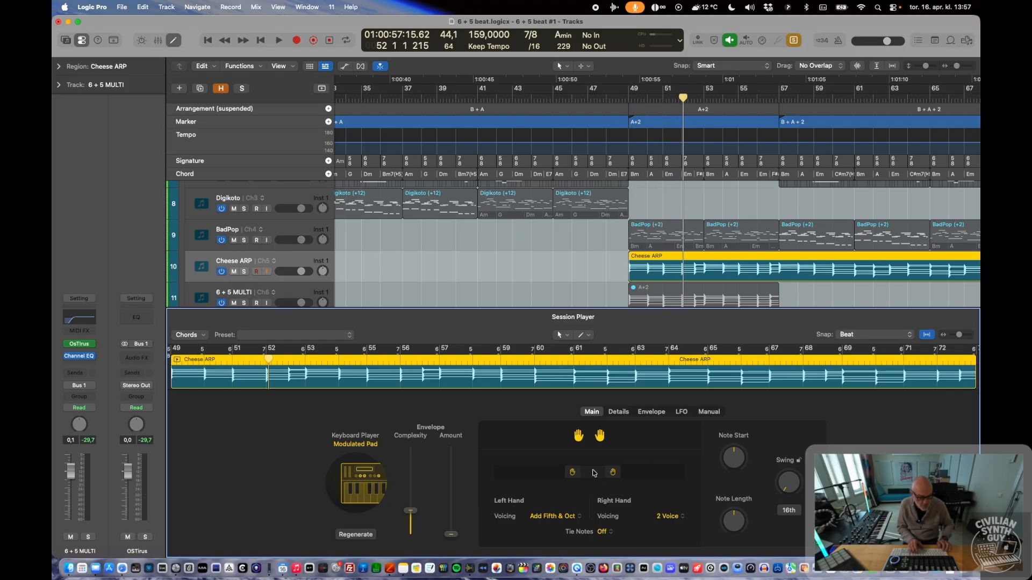
{"action": "key", "text": "space"}
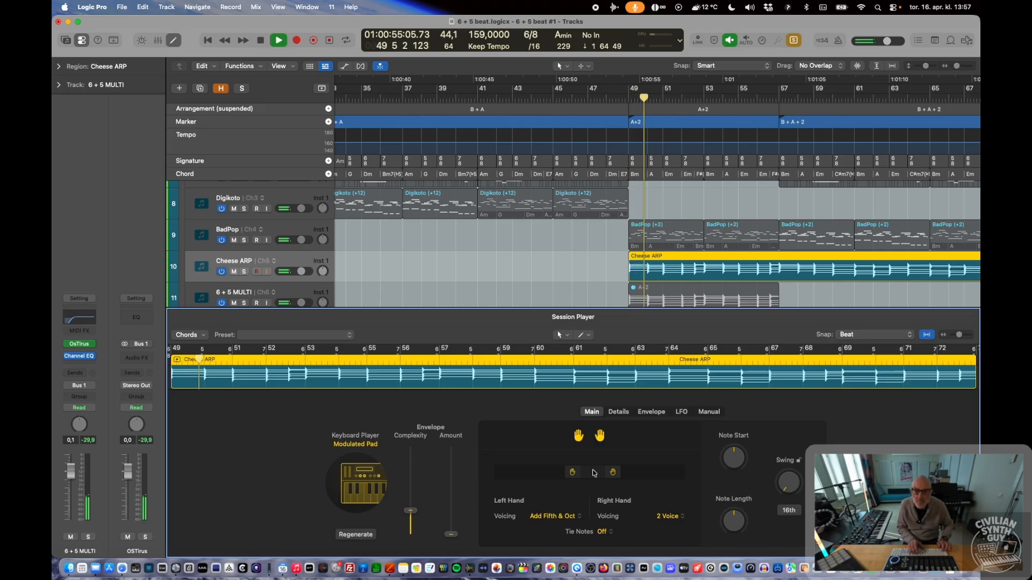
{"action": "key", "text": "space"}
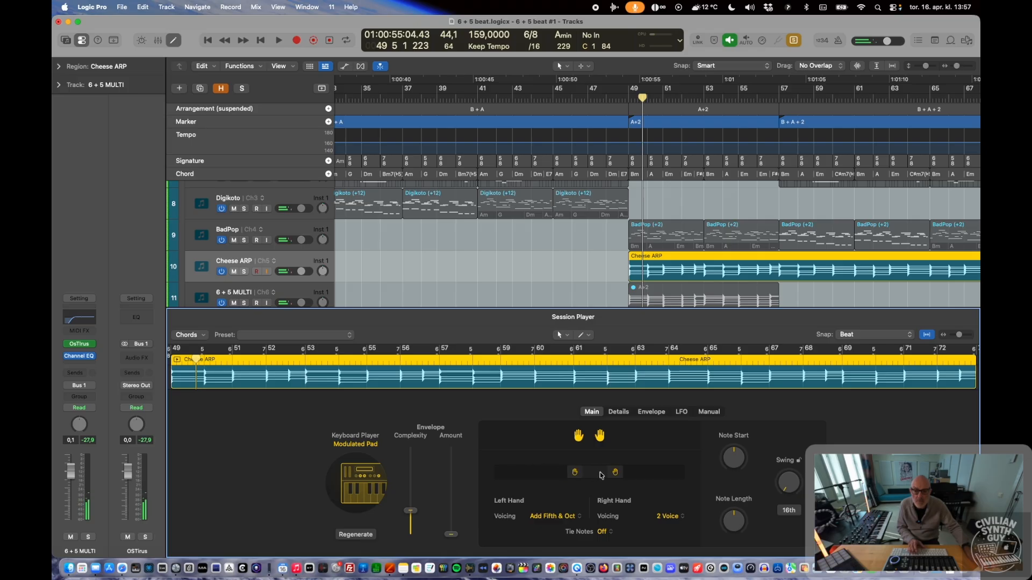
{"action": "left_click_drag", "start_coordinate": [605, 475], "coordinate": [603, 475]}
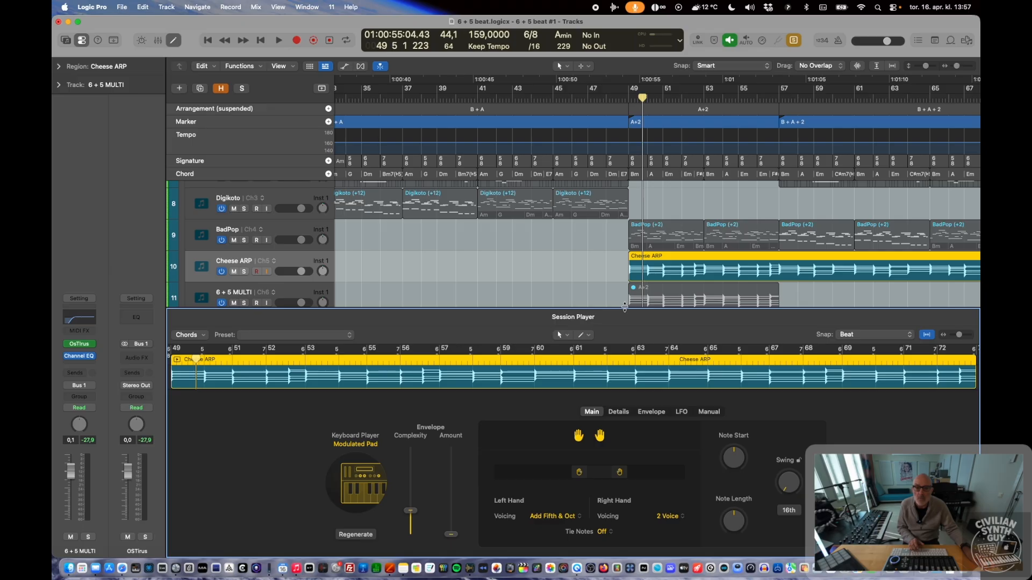
{"action": "key", "text": "e"}
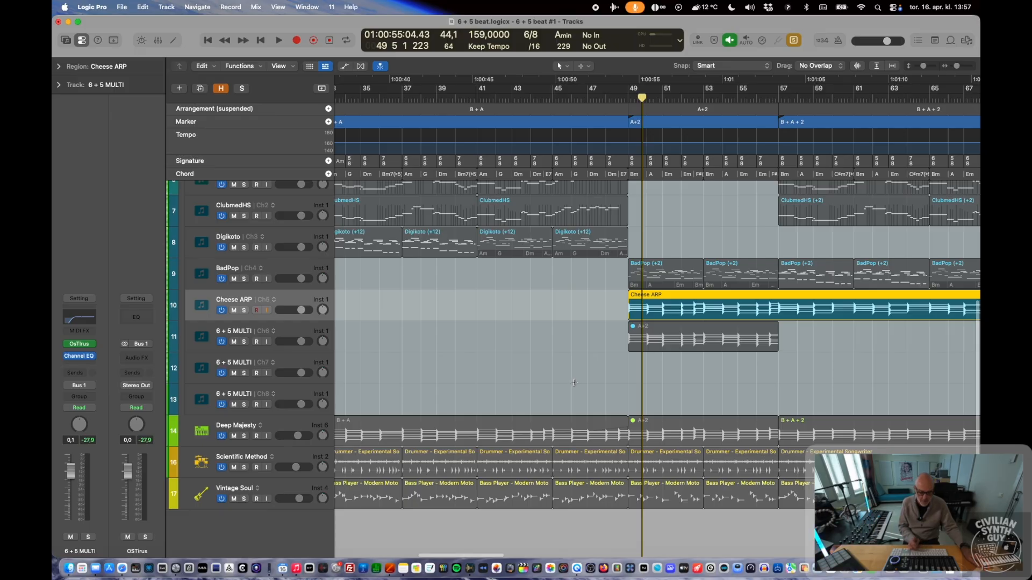
{"action": "key", "text": "ctrl+s"}
Step: Look across the arrangement's sections, return the playhead to bar 1, and select the Deep Majesty region of section A
{"action": "scroll", "coordinate": [574, 383], "scroll_direction": "right", "scroll_amount": 3}
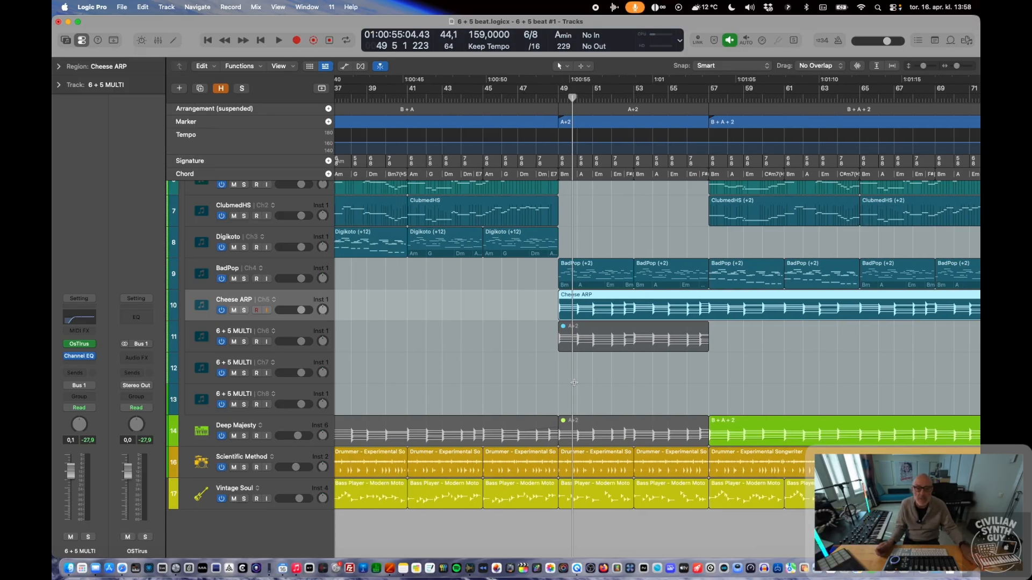
{"action": "scroll", "coordinate": [574, 383], "scroll_direction": "left", "scroll_amount": 15}
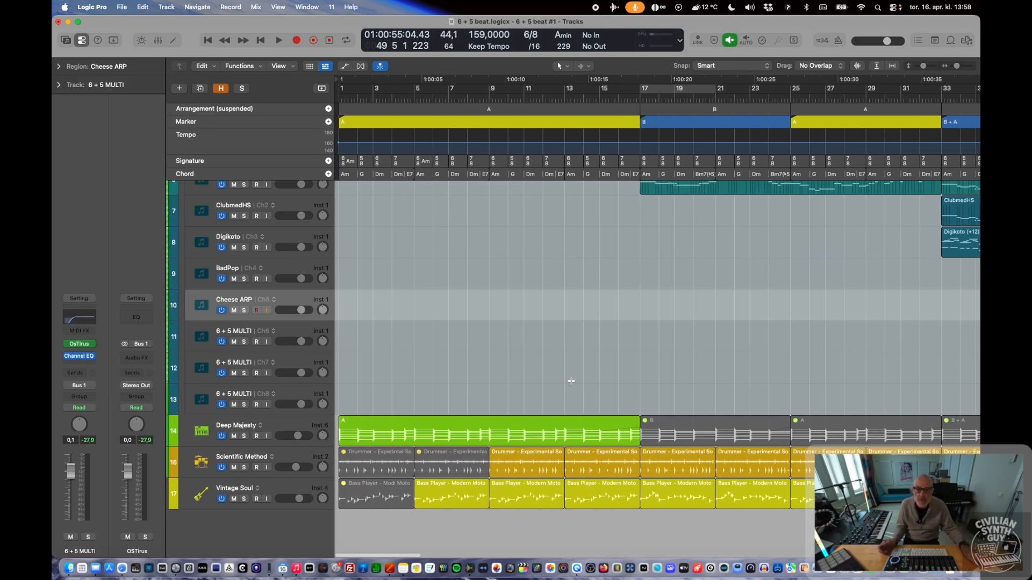
{"action": "scroll", "coordinate": [439, 310], "scroll_direction": "right", "scroll_amount": 17}
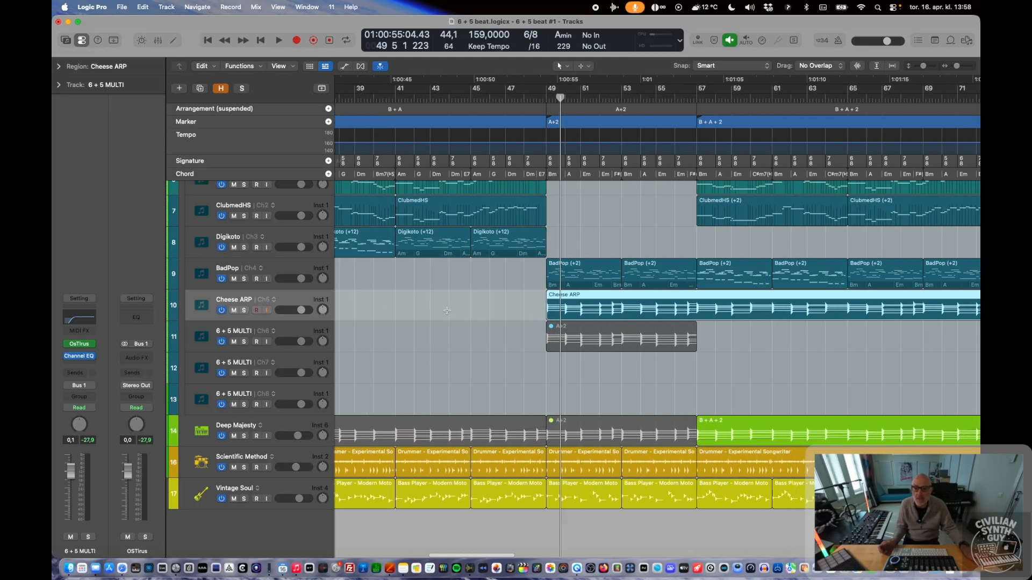
{"action": "scroll", "coordinate": [446, 310], "scroll_direction": "left", "scroll_amount": 10}
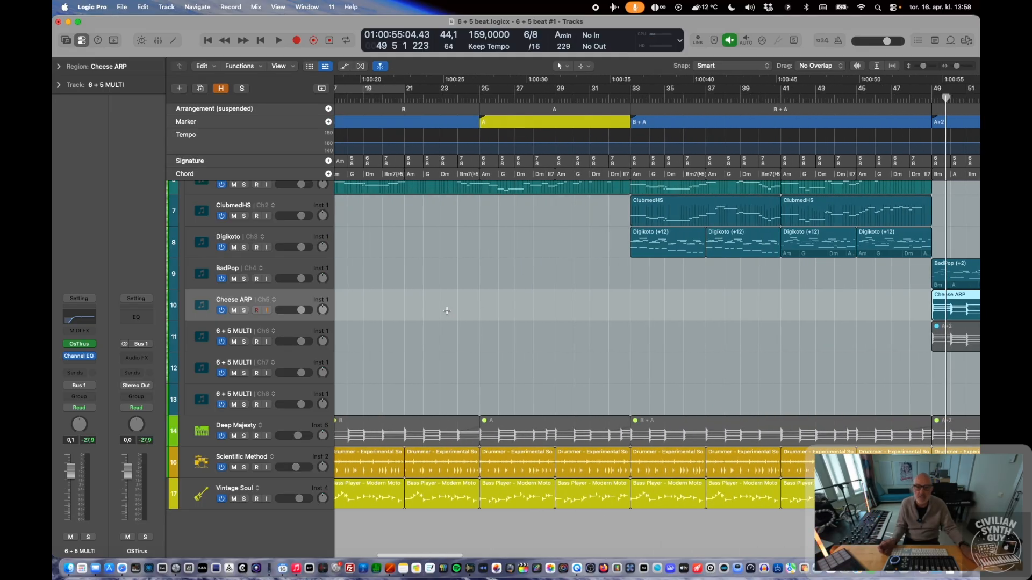
{"action": "scroll", "coordinate": [447, 310], "scroll_direction": "left", "scroll_amount": 6}
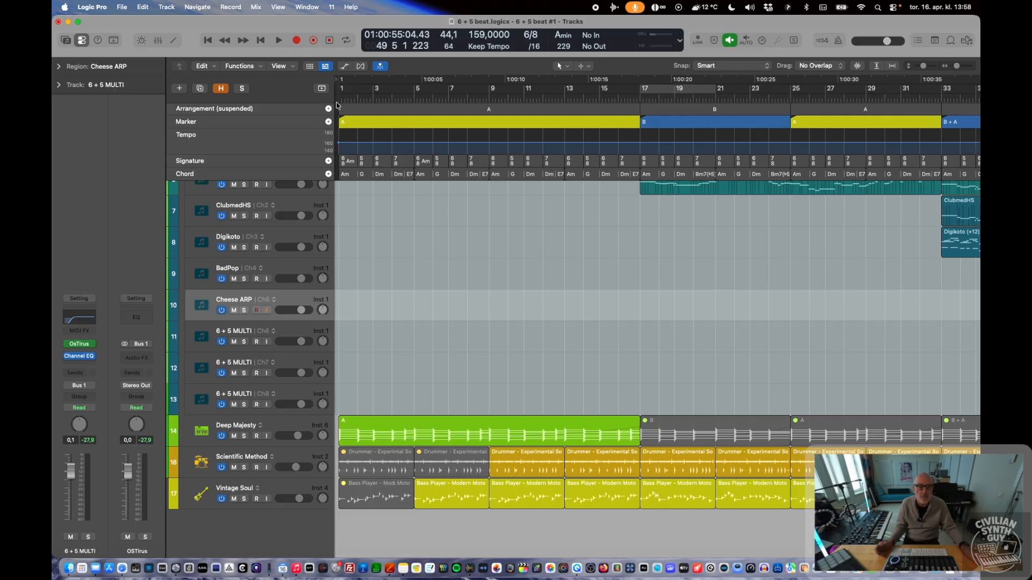
{"action": "left_click", "coordinate": [338, 99]}
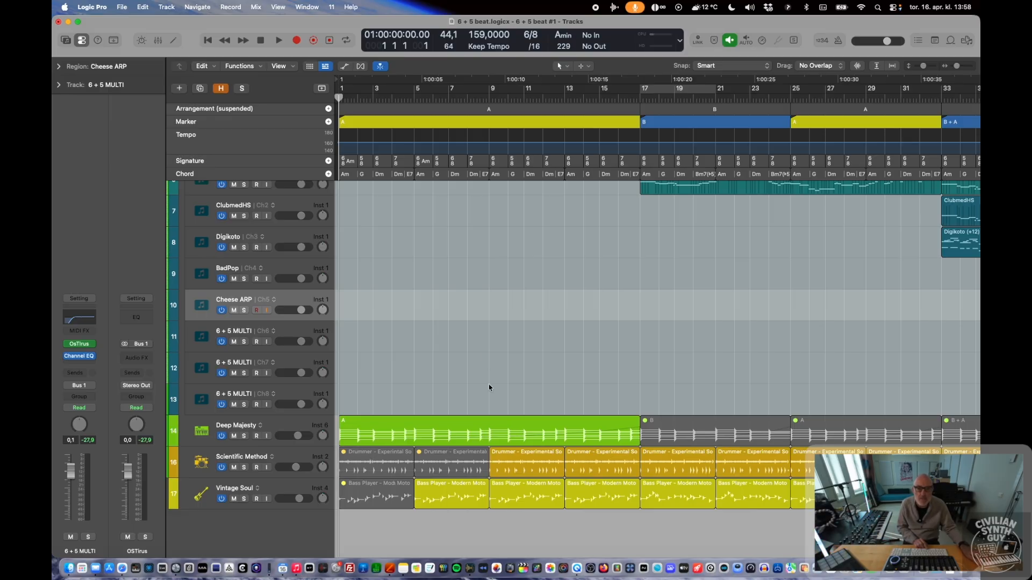
{"action": "left_click", "coordinate": [491, 424]}
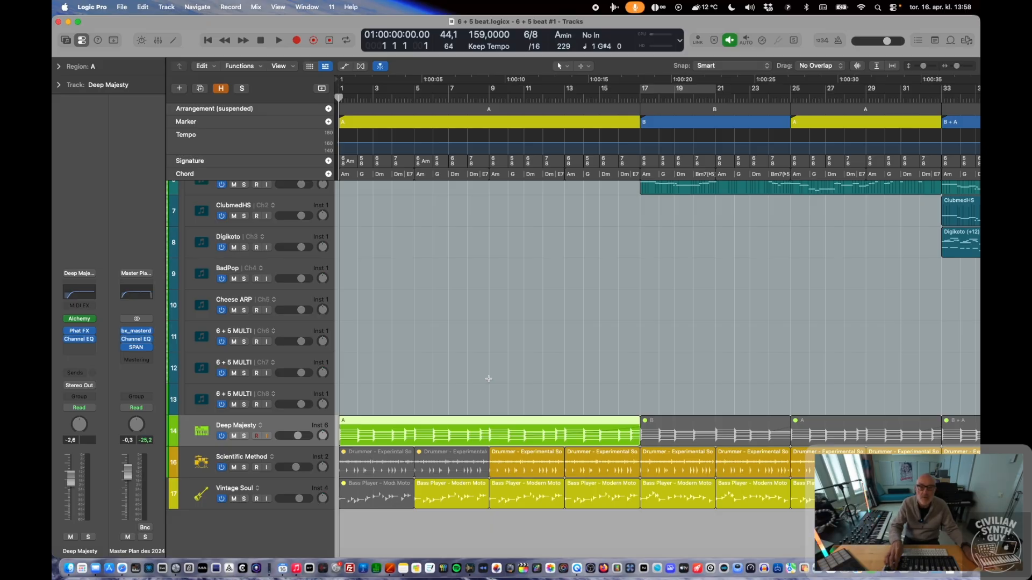
Step: Play the full arrangement from bar 1 and follow sections A, B and A up to bar 33
{"action": "scroll", "coordinate": [479, 351], "scroll_direction": "down", "scroll_amount": 5}
{"action": "scroll", "coordinate": [483, 344], "scroll_direction": "up", "scroll_amount": 3}
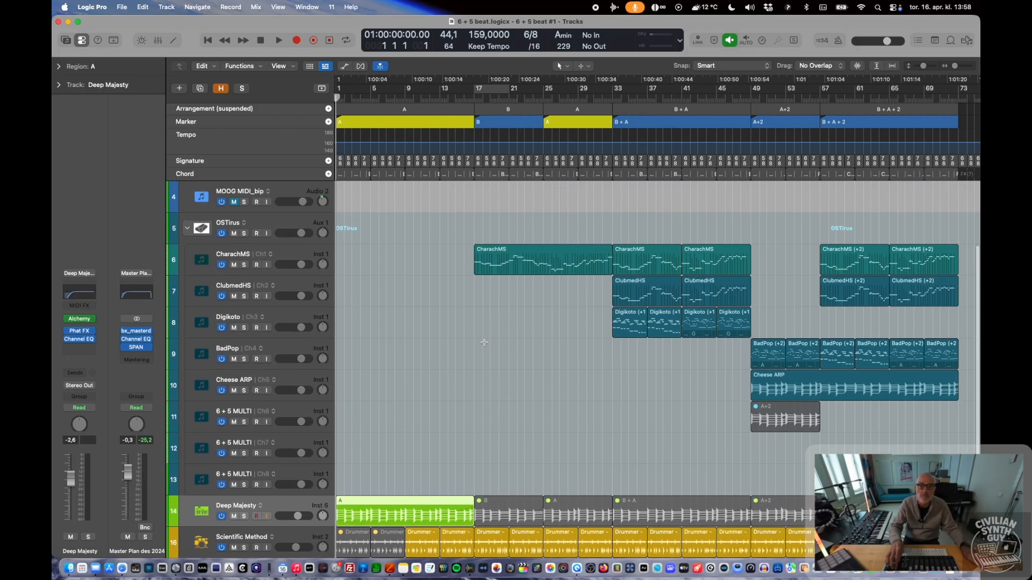
{"action": "key", "text": "space"}
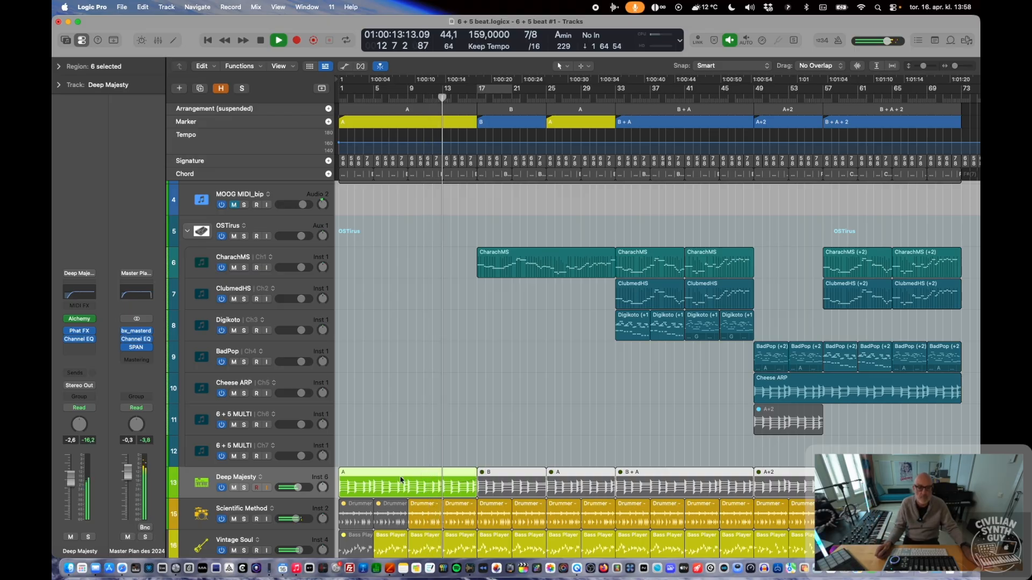
{"action": "scroll", "coordinate": [384, 477], "scroll_direction": "up", "scroll_amount": 1}
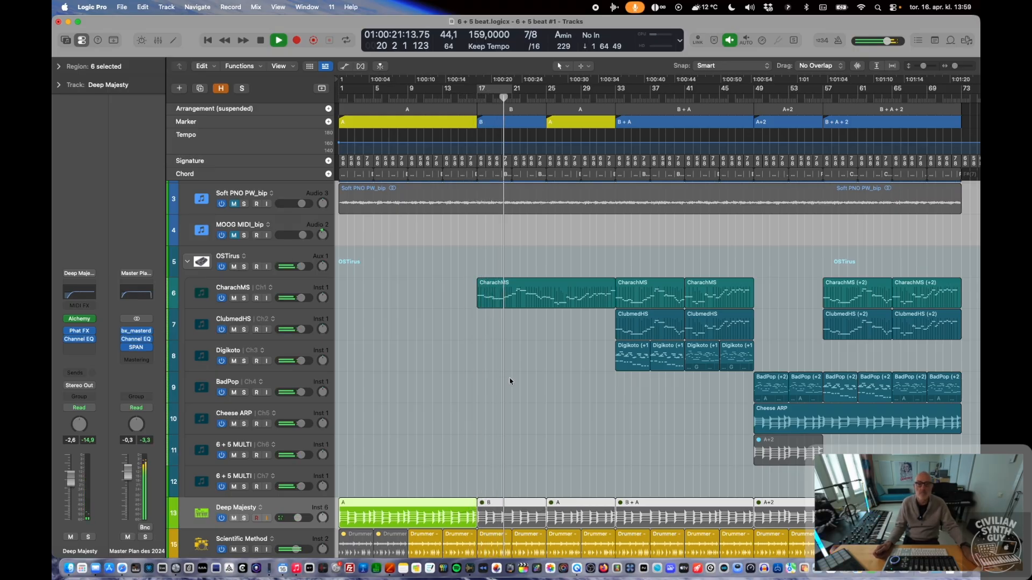
{"action": "scroll", "coordinate": [524, 377], "scroll_direction": "up", "scroll_amount": 5}
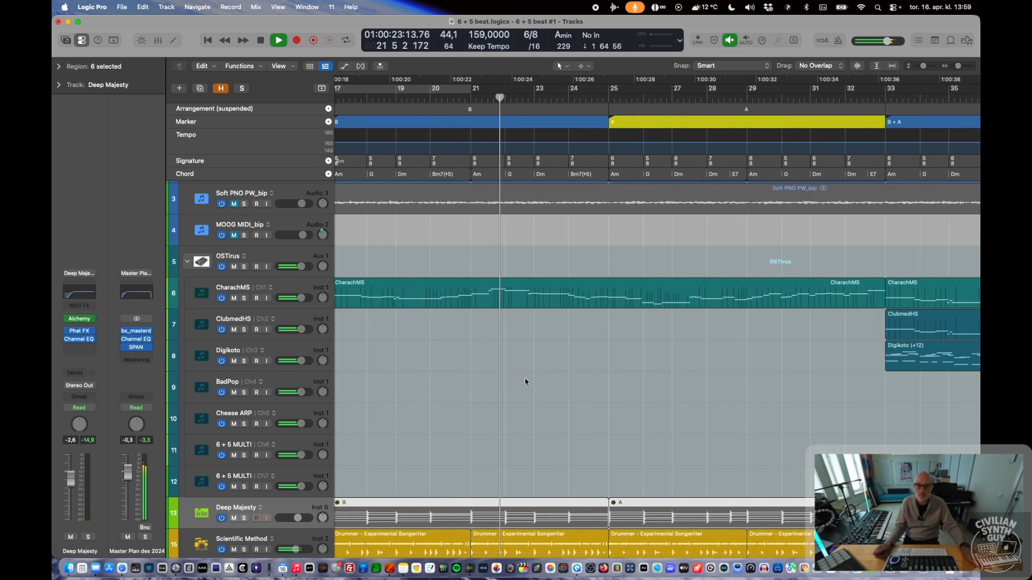
{"action": "scroll", "coordinate": [525, 377], "scroll_direction": "right", "scroll_amount": 2}
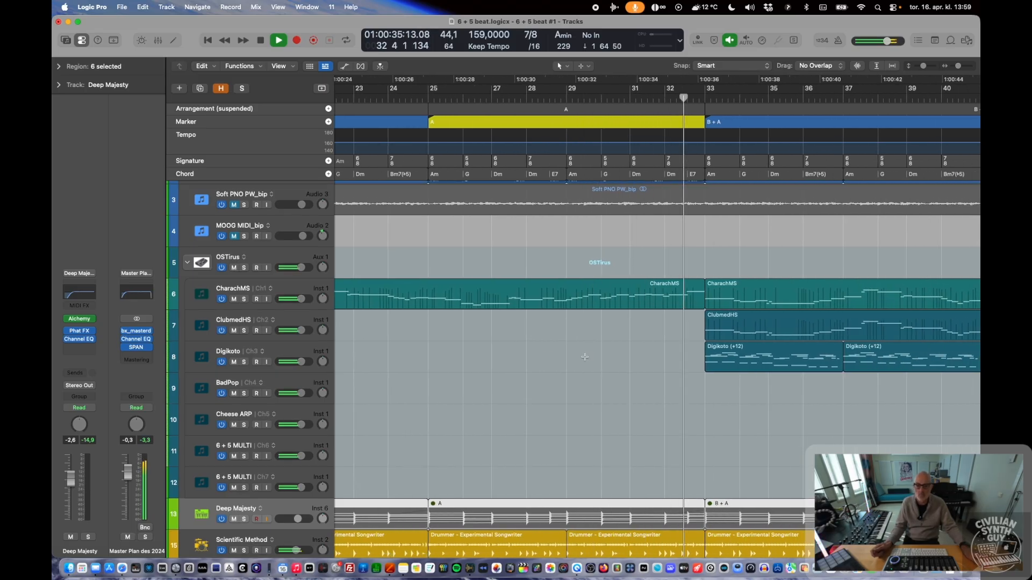
{"action": "scroll", "coordinate": [618, 344], "scroll_direction": "down", "scroll_amount": 2}
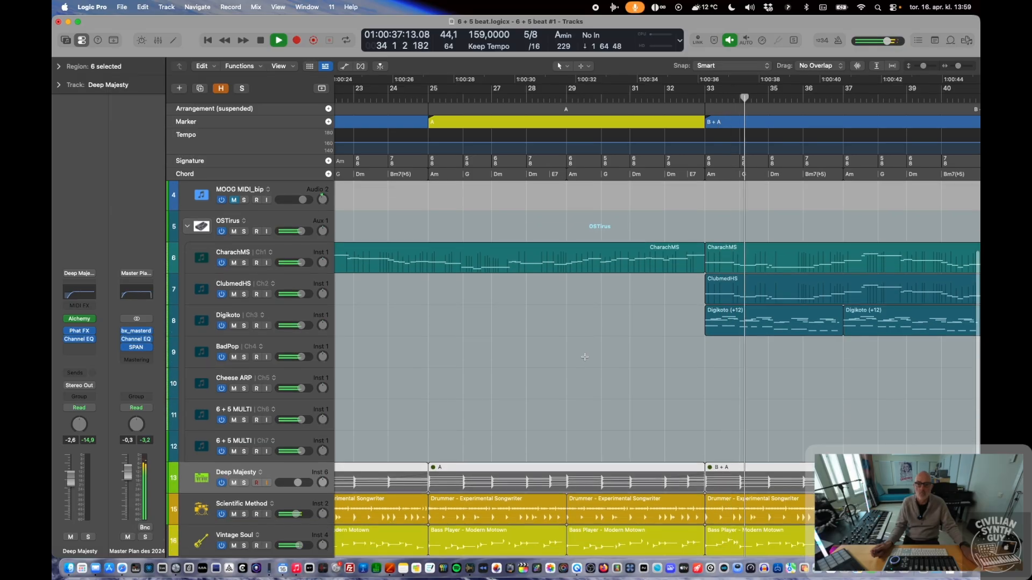
Step: Follow playback through the B + A, A+2 and B + A + 2 sections, stop at the end, and return the playhead to bar 1
{"action": "scroll", "coordinate": [646, 330], "scroll_direction": "right", "scroll_amount": 10}
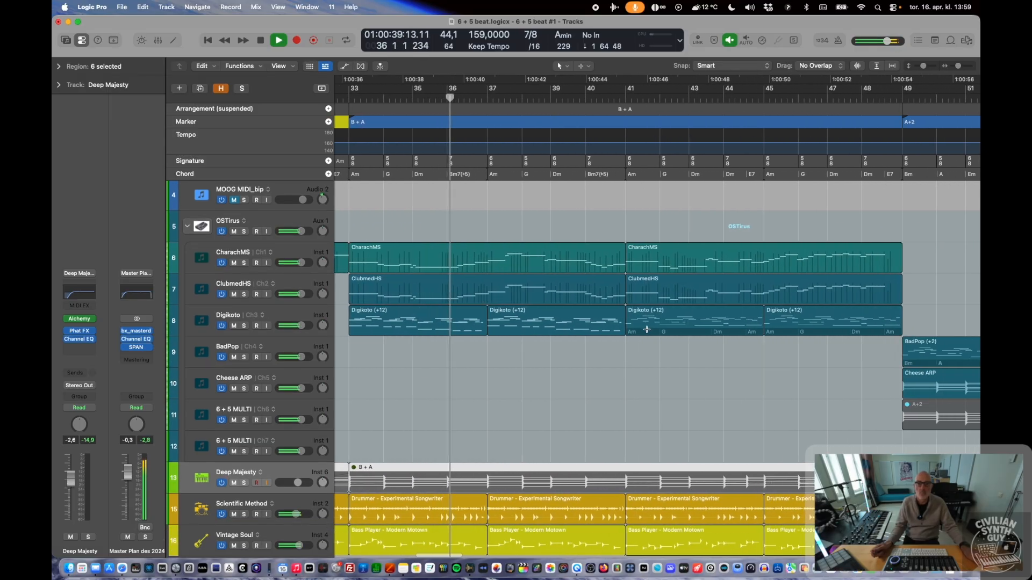
{"action": "scroll", "coordinate": [620, 355], "scroll_direction": "down", "scroll_amount": 2}
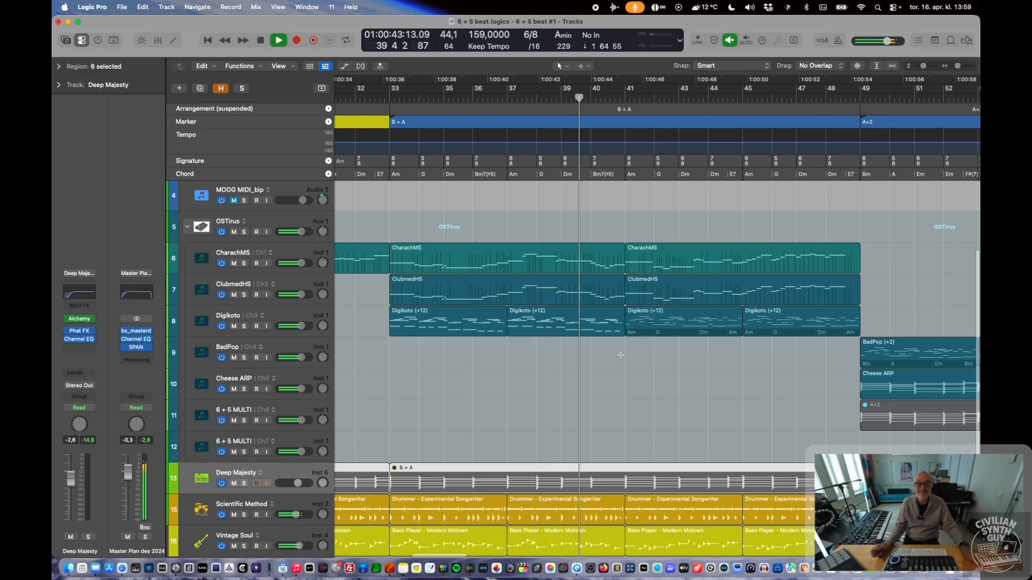
{"action": "key", "text": "super+Left"}
{"action": "key", "text": "super+Left"}
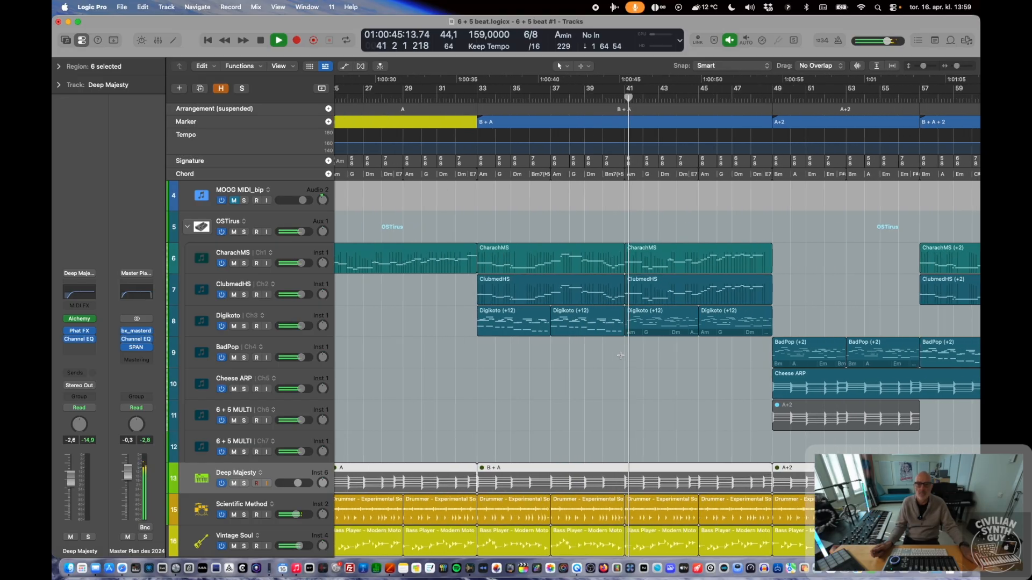
{"action": "scroll", "coordinate": [621, 355], "scroll_direction": "right", "scroll_amount": 3}
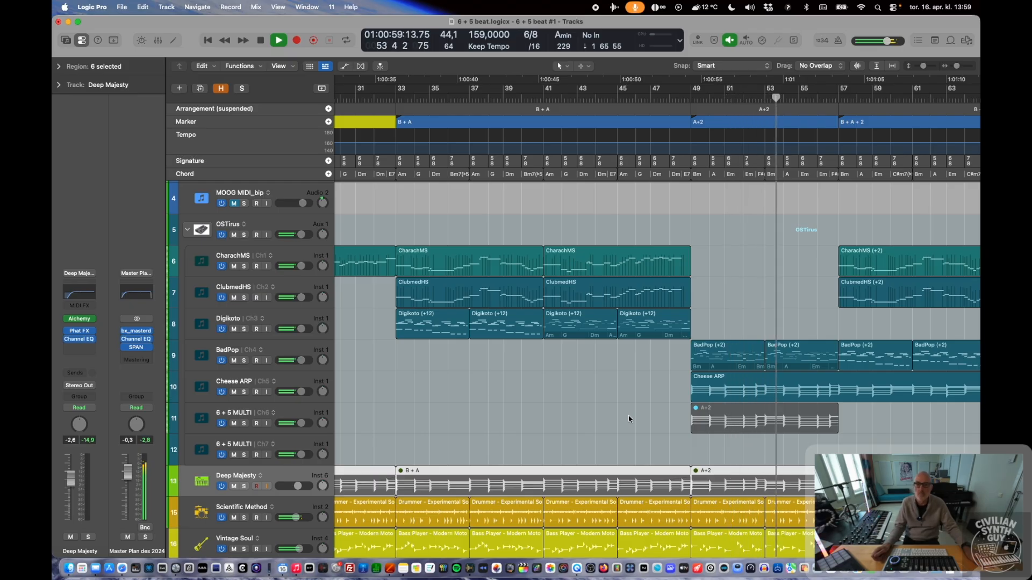
{"action": "scroll", "coordinate": [629, 419], "scroll_direction": "right", "scroll_amount": 4}
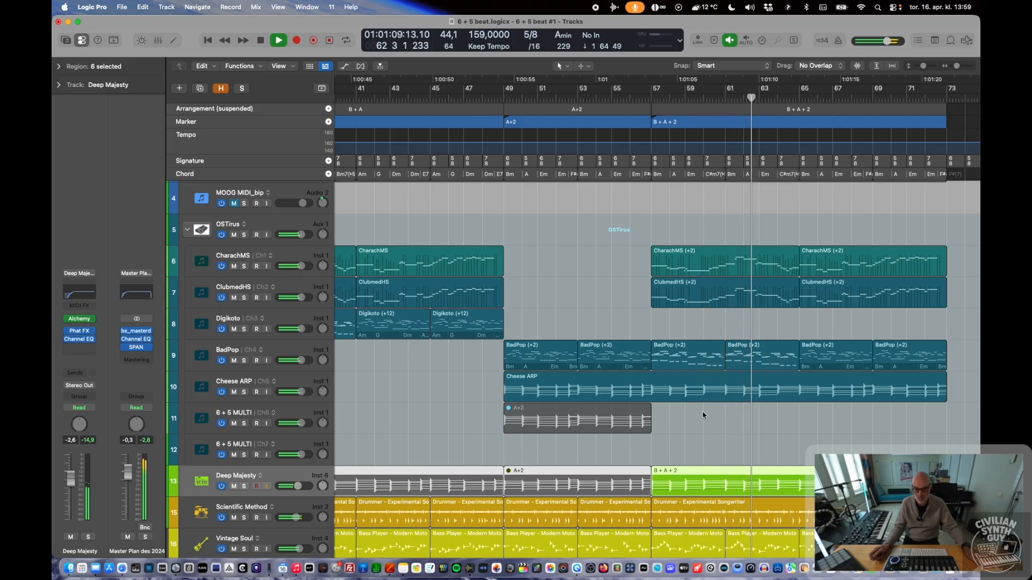
{"action": "scroll", "coordinate": [703, 415], "scroll_direction": "down", "scroll_amount": 2}
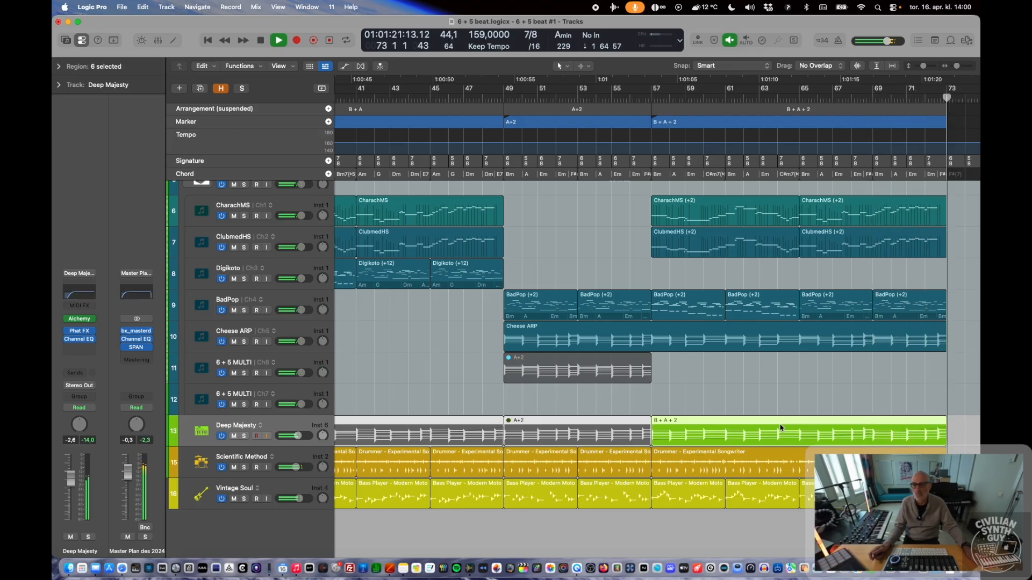
{"action": "key", "text": "space"}
{"action": "key", "text": "Return"}
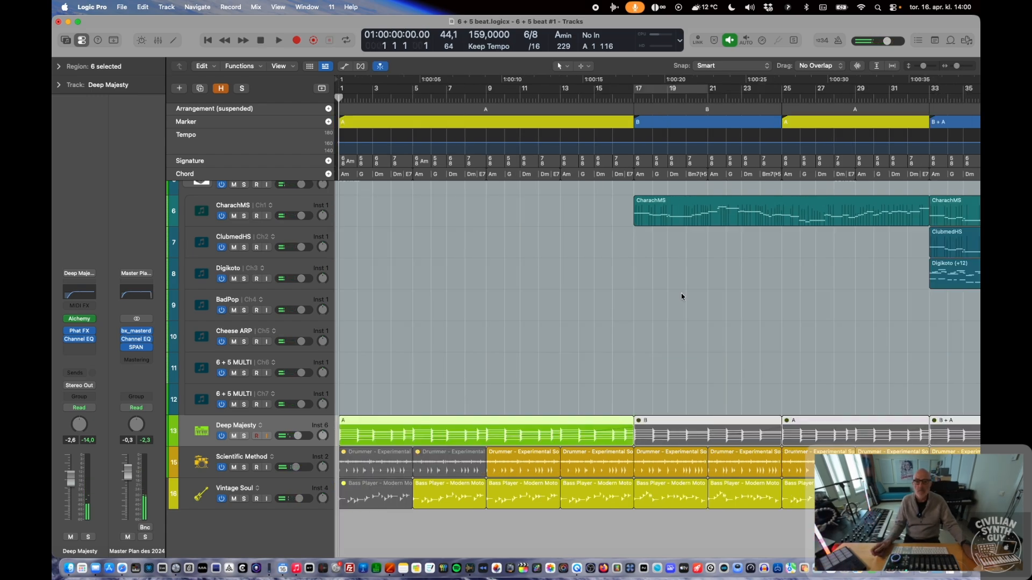
Step: Solo the first Soft PNO PW region, listen to it from bar 1, and turn solo off again
{"action": "key", "text": "super+Left"}
{"action": "key", "text": "super+Left"}
{"action": "key", "text": "super+Left"}
{"action": "key", "text": "super+Right"}
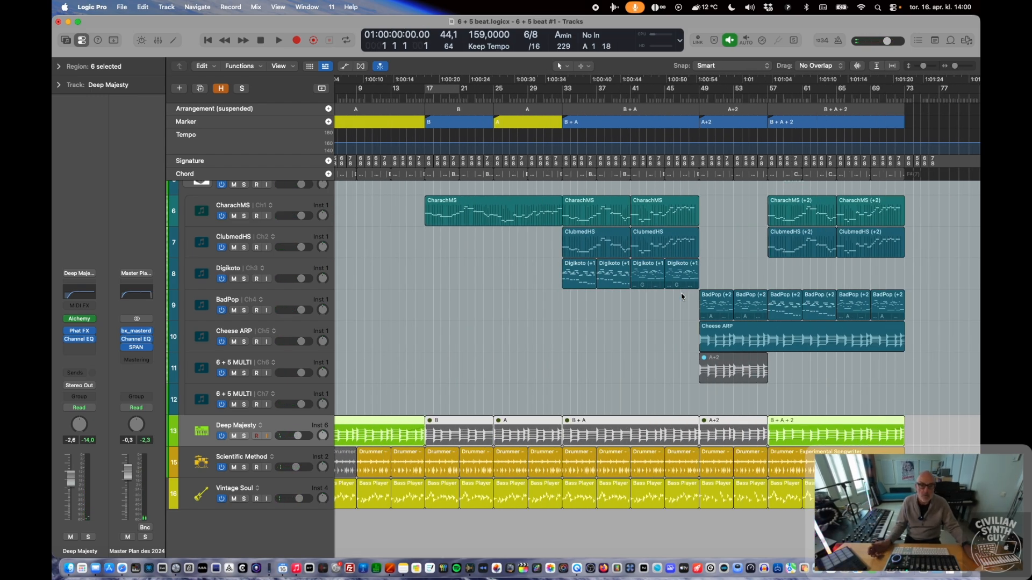
{"action": "scroll", "coordinate": [682, 297], "scroll_direction": "left", "scroll_amount": 4}
{"action": "scroll", "coordinate": [682, 297], "scroll_direction": "up", "scroll_amount": 6}
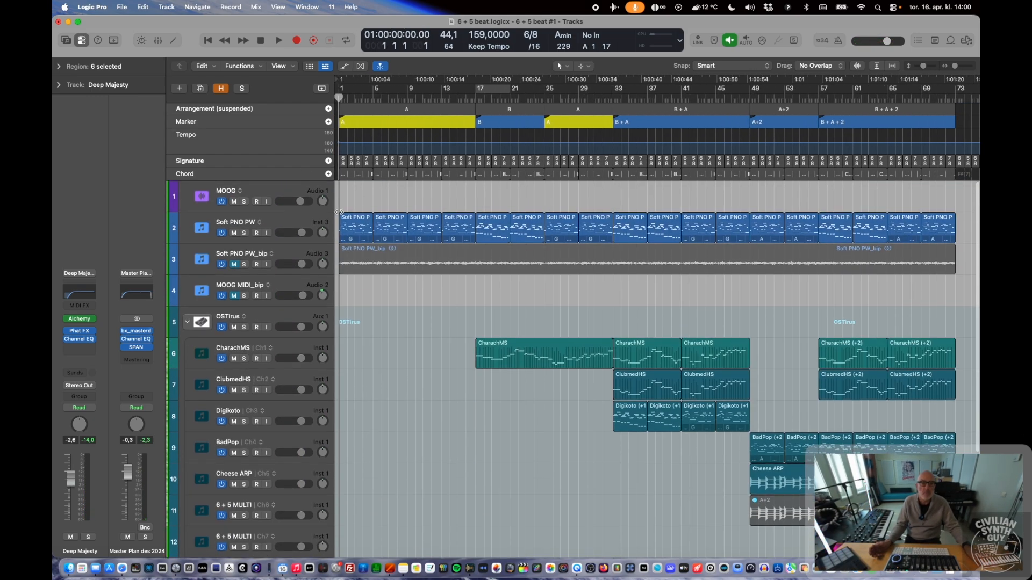
{"action": "left_click", "coordinate": [353, 221]}
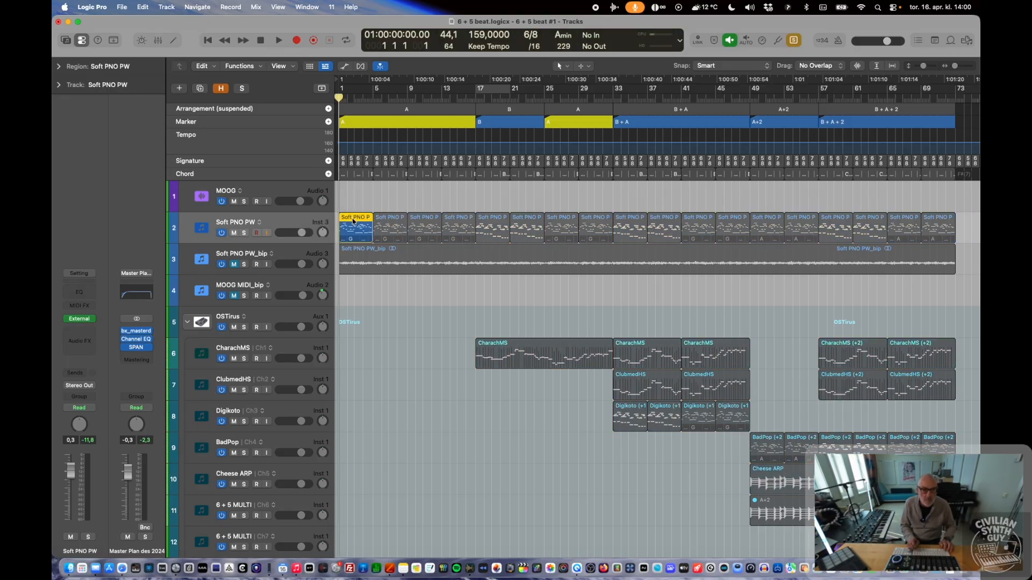
{"action": "key", "text": "space"}
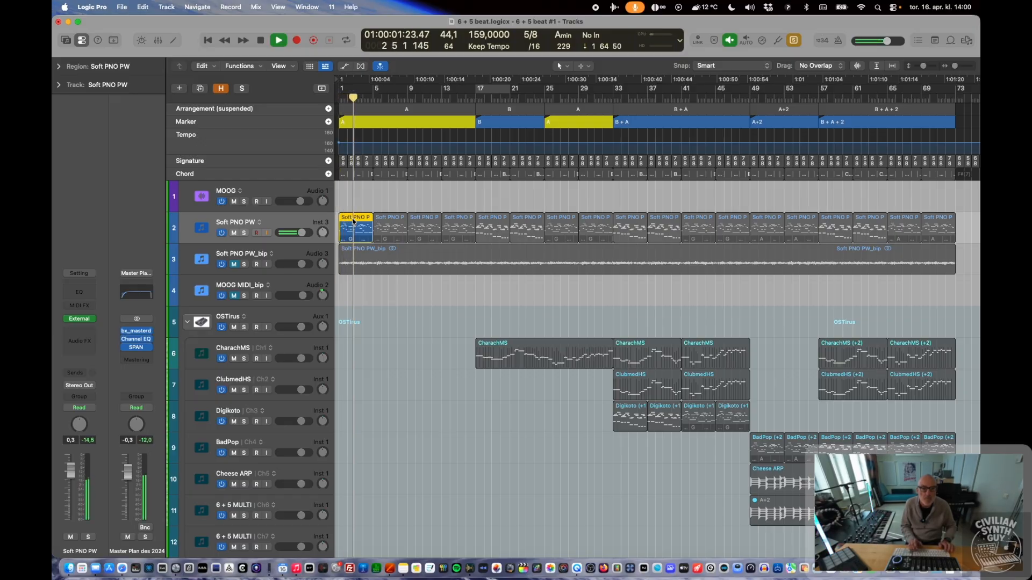
{"action": "key", "text": "space"}
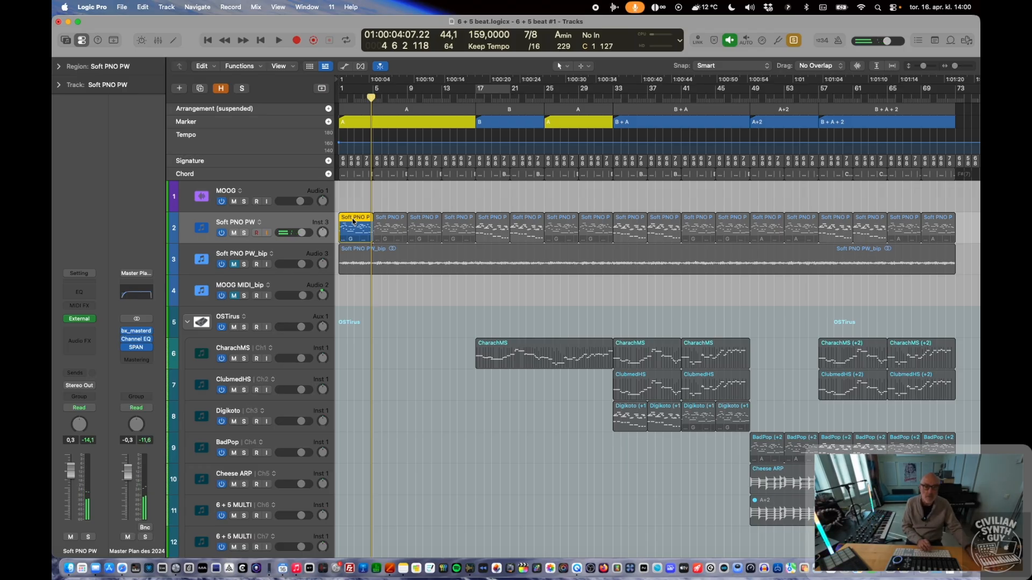
{"action": "key", "text": "super+a"}
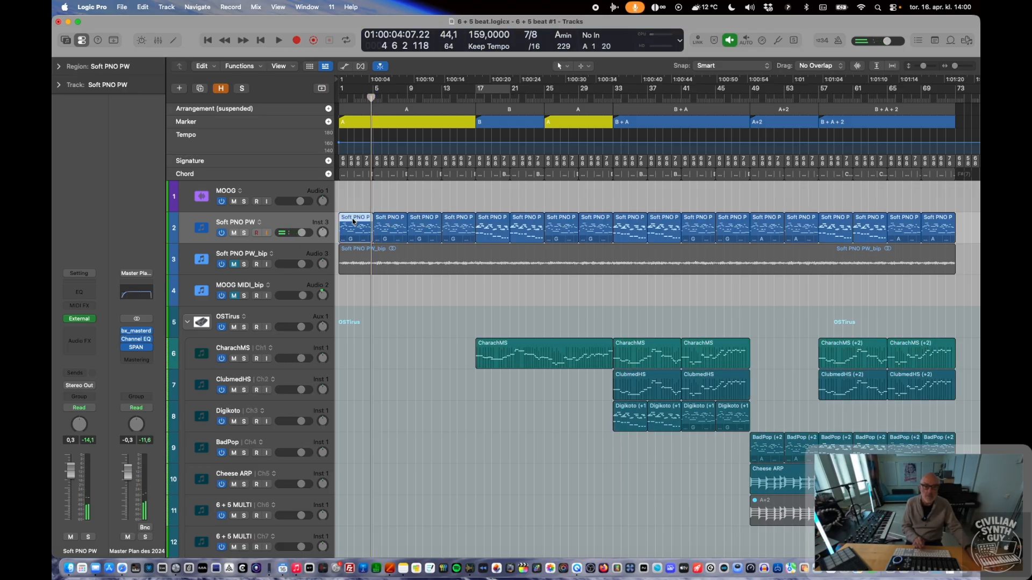
Step: Play the full mix from bar 33, where the B + A section begins, and look over the OSTirus and lower tracks
{"action": "left_click", "coordinate": [613, 98]}
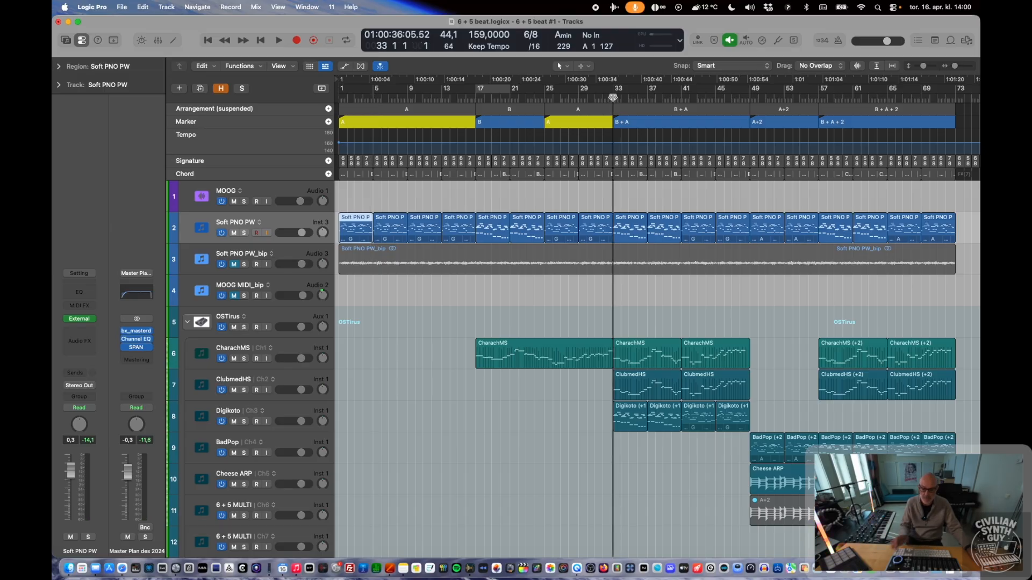
{"action": "key", "text": "space"}
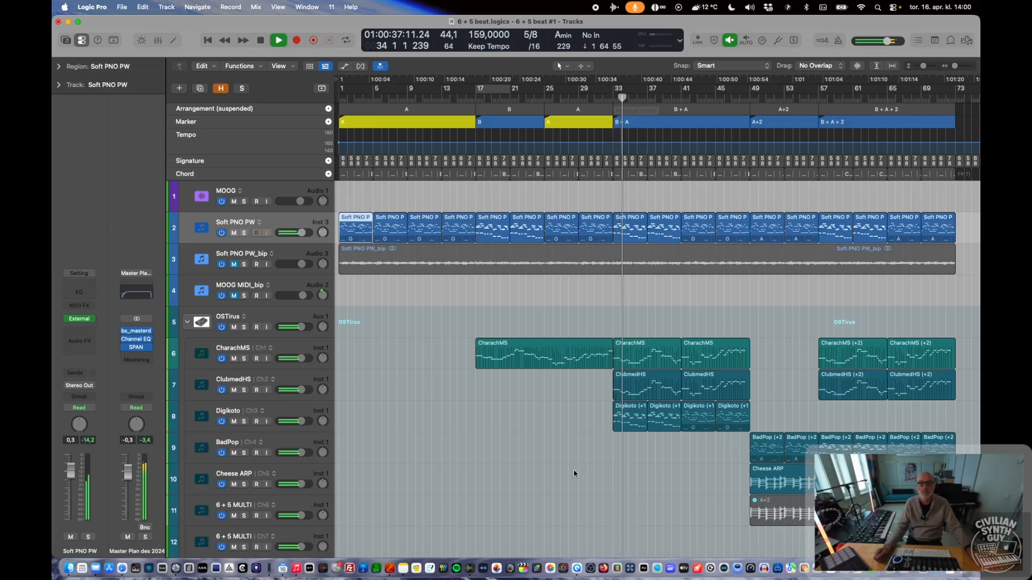
{"action": "scroll", "coordinate": [573, 470], "scroll_direction": "down", "scroll_amount": 5}
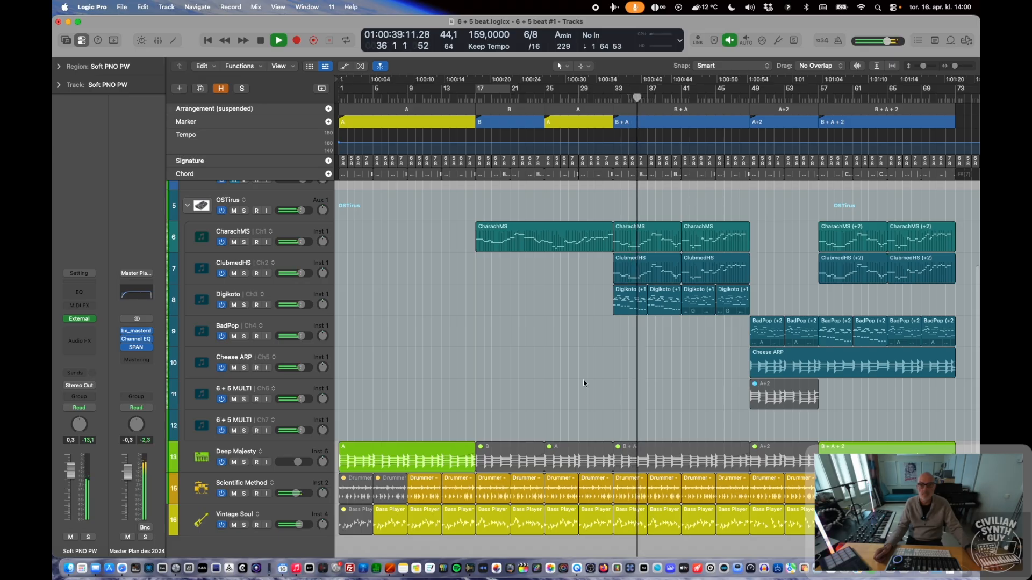